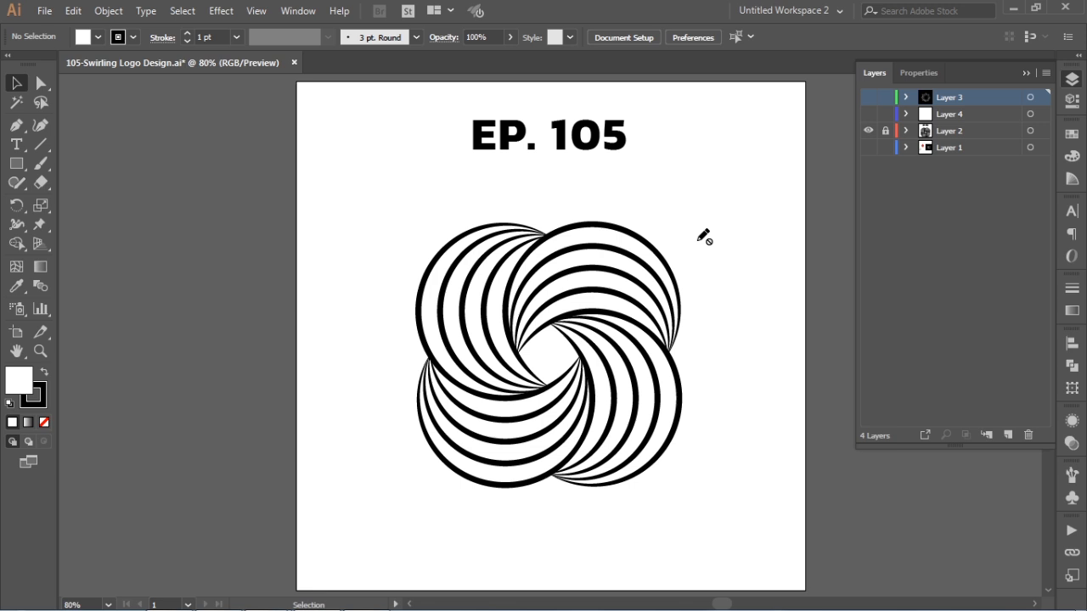
# Step: Show Layer 4 in place of Layer 2 and draw a circle about 219 px in diameter on it, slightly above and left of the artboard's centre
pyautogui.click(867, 114)
pyautogui.click(869, 131)
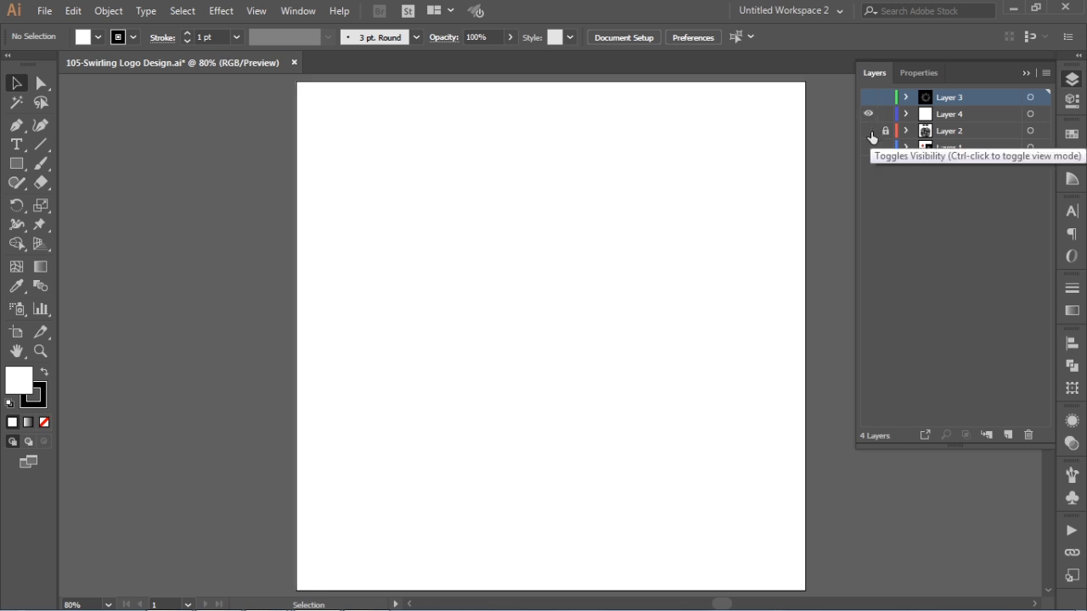
pyautogui.click(15, 169)
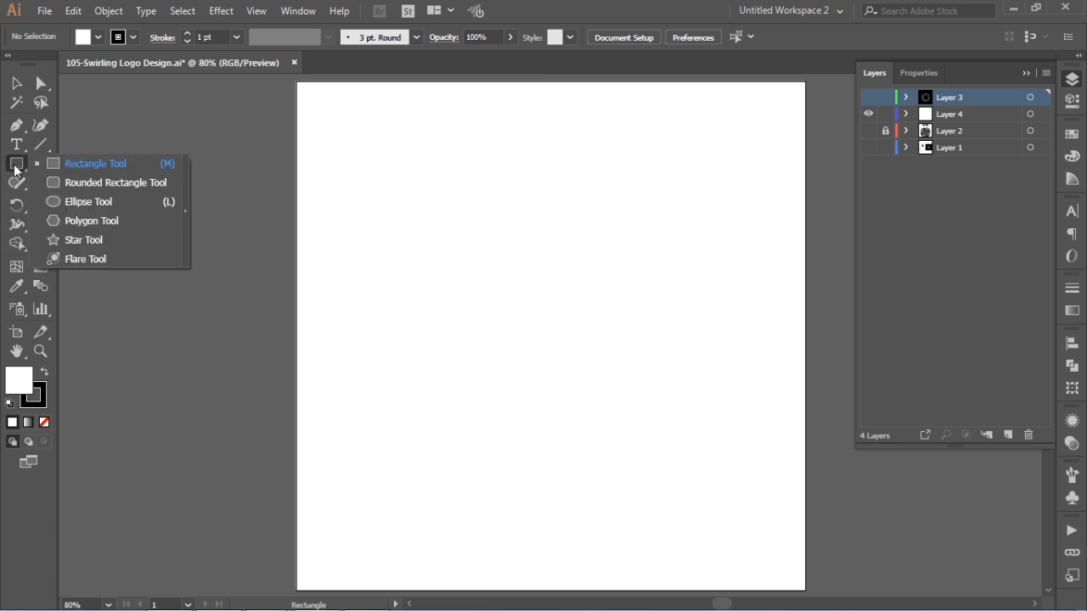
pyautogui.click(87, 204)
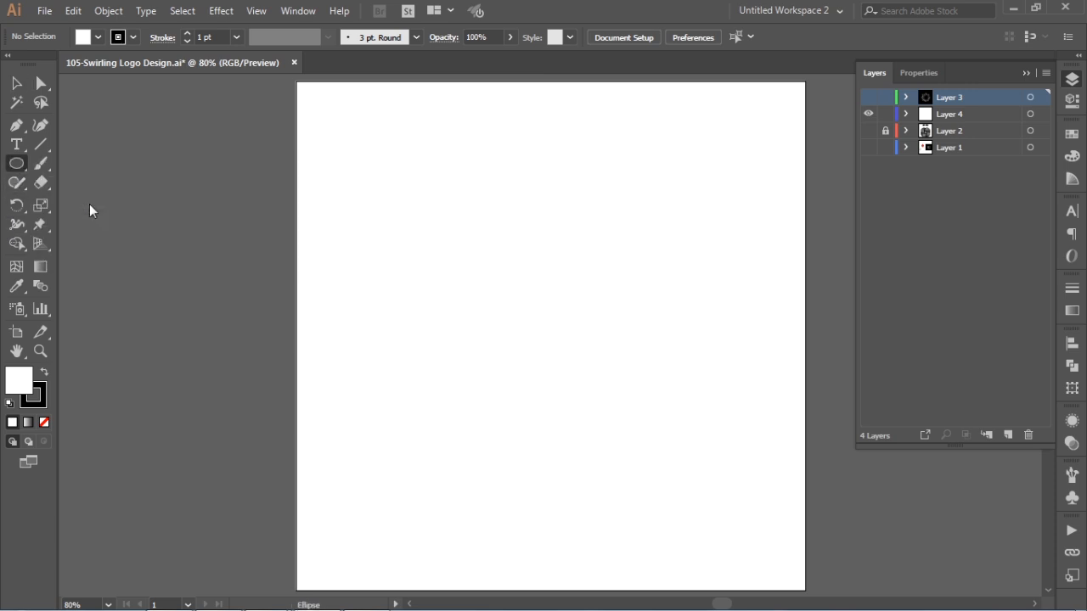
pyautogui.click(997, 115)
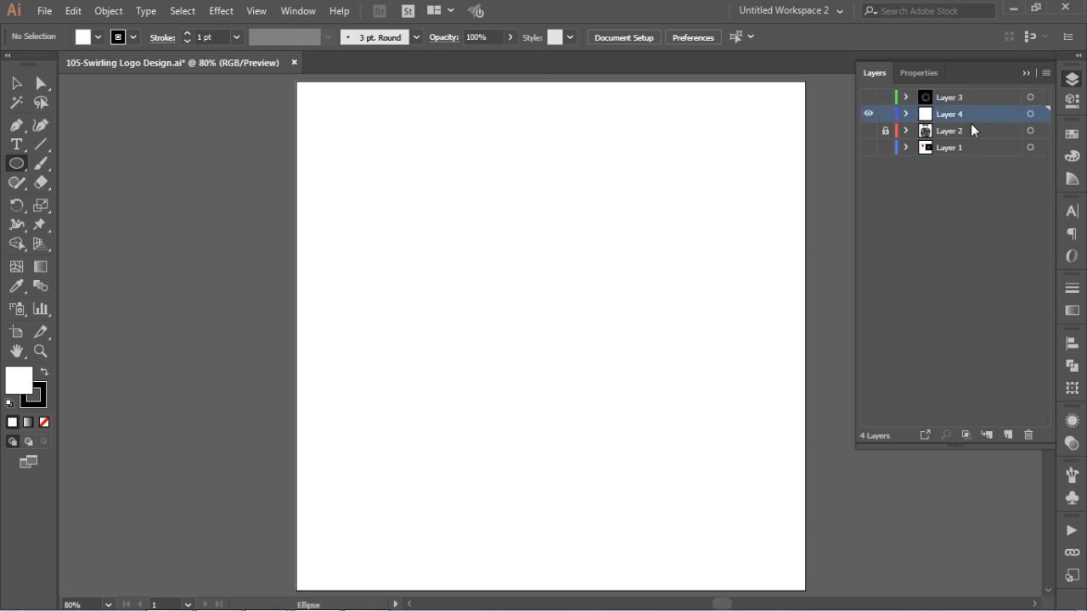
pyautogui.moveTo(432, 222); pyautogui.dragTo(538, 364)
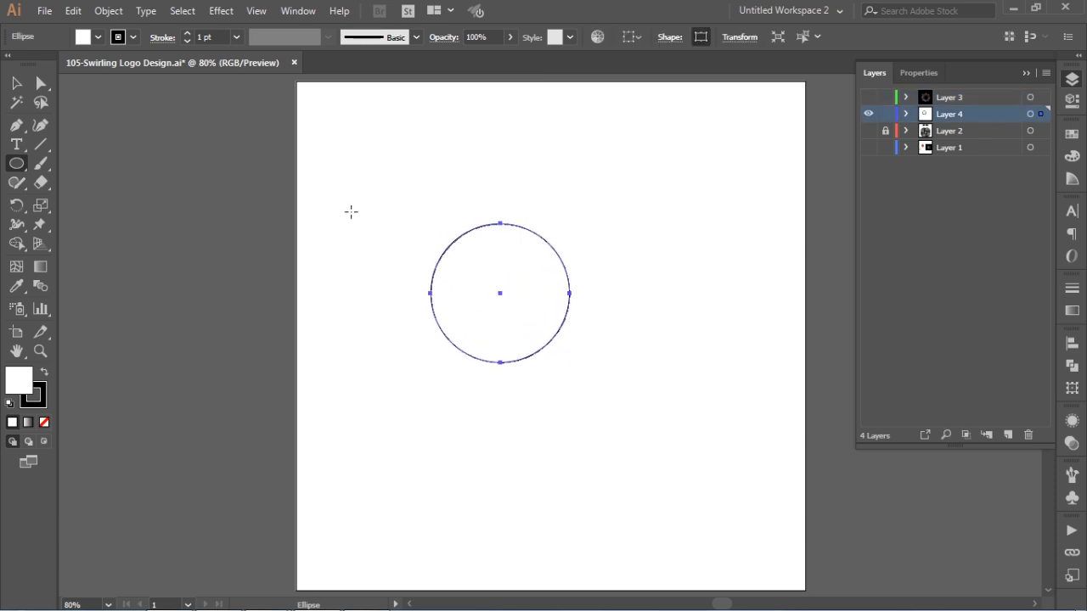
# Step: Duplicate the circle half a diameter to the right and subtract the copy with Minus Front to form a crescent
pyautogui.click(16, 84)
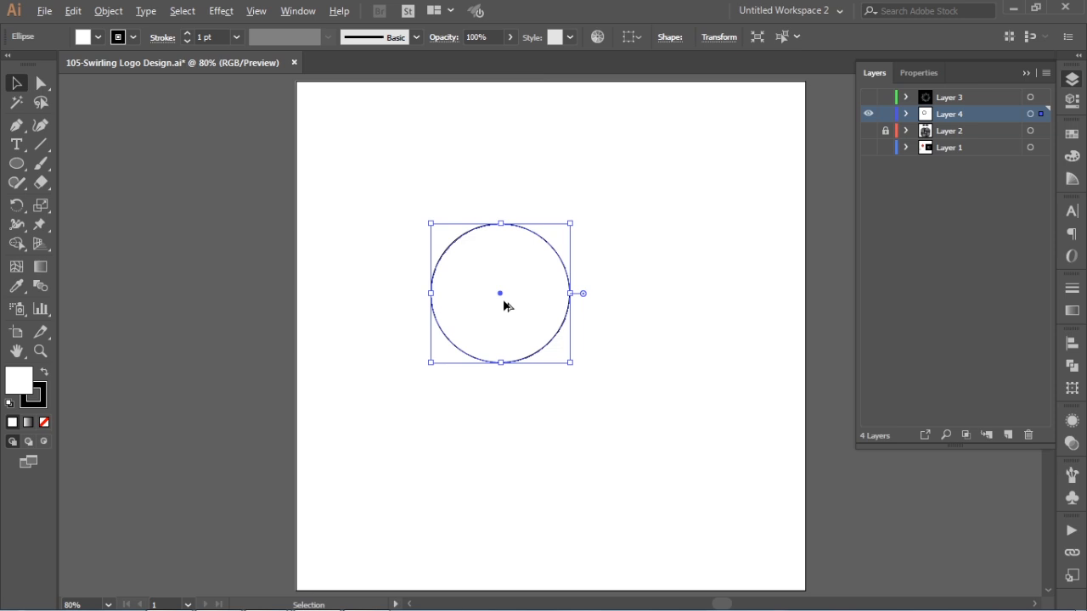
pyautogui.moveTo(504, 304); pyautogui.dragTo(577, 304)
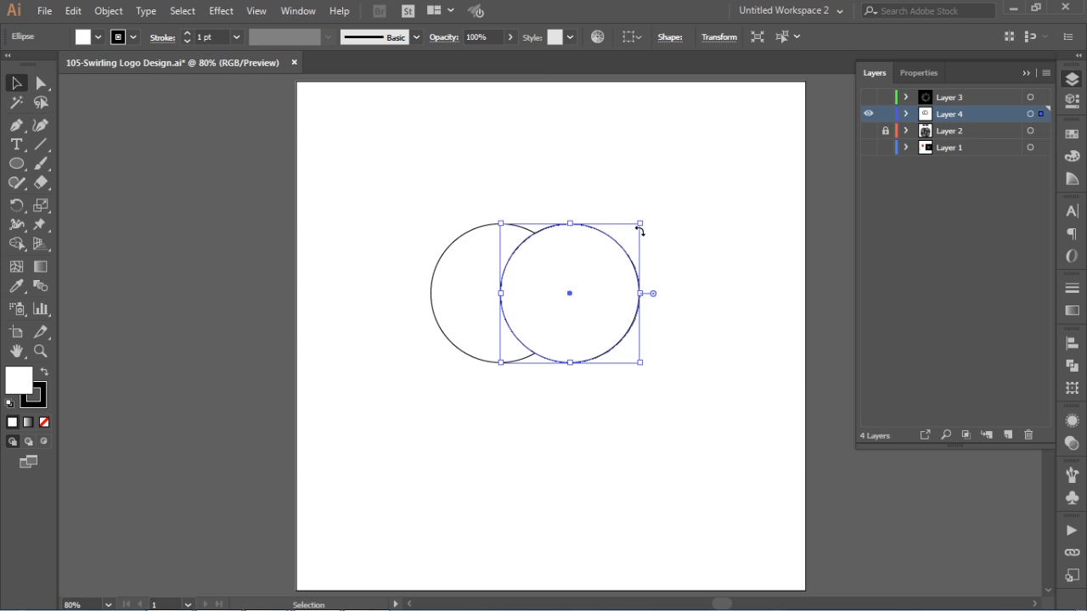
pyautogui.moveTo(399, 170); pyautogui.dragTo(698, 399)
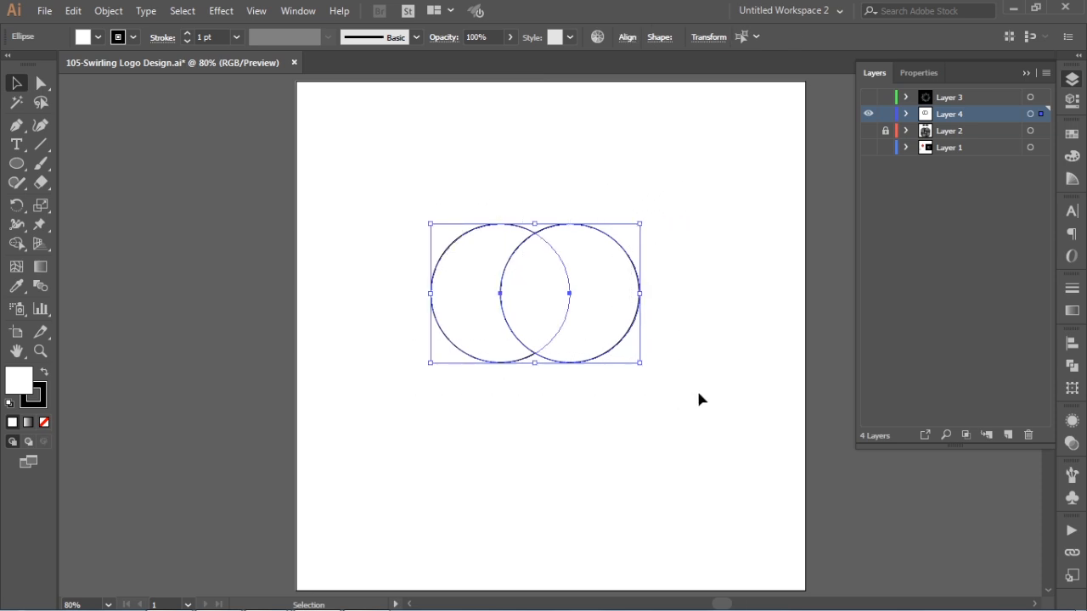
pyautogui.click(1072, 366)
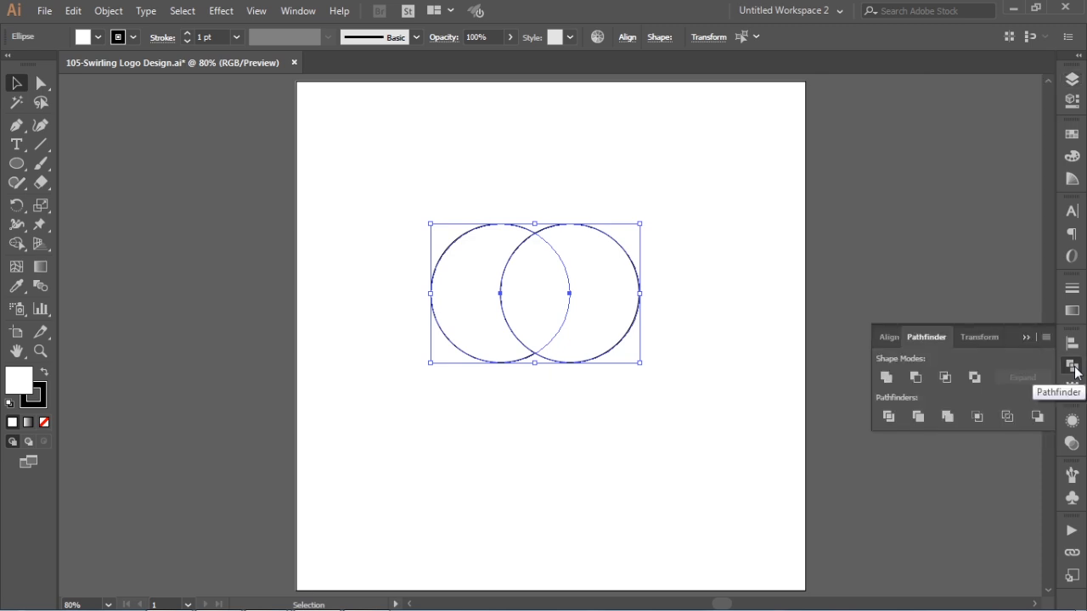
pyautogui.click(916, 376)
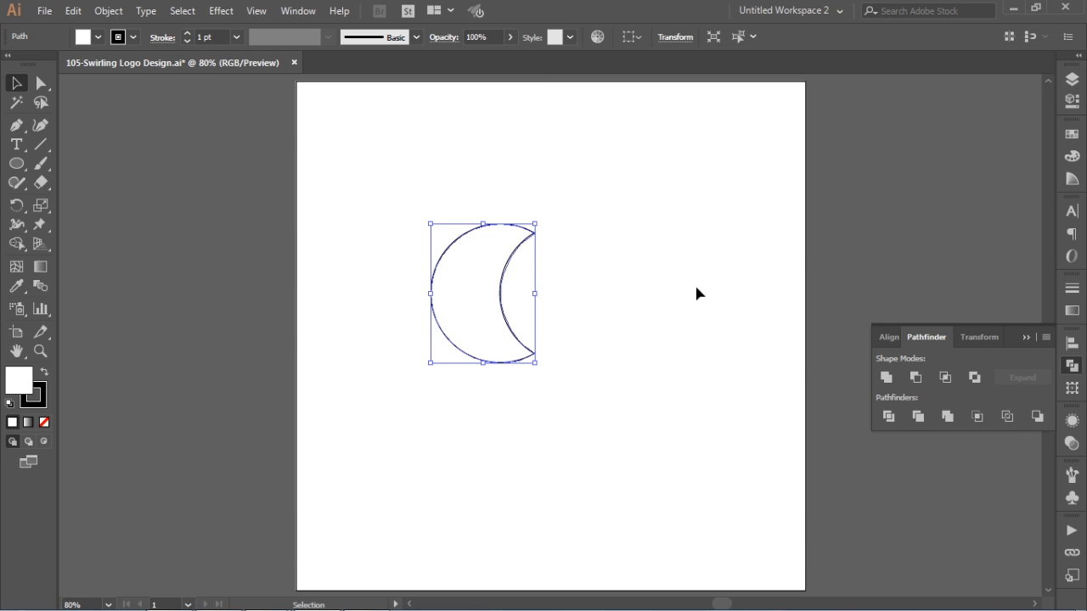
# Step: Remove the crescent's fill and cut its path at the two pointed tips, separating the outer and inner arcs
pyautogui.click(18, 380)
pyautogui.click(44, 422)
pyautogui.click(40, 88)
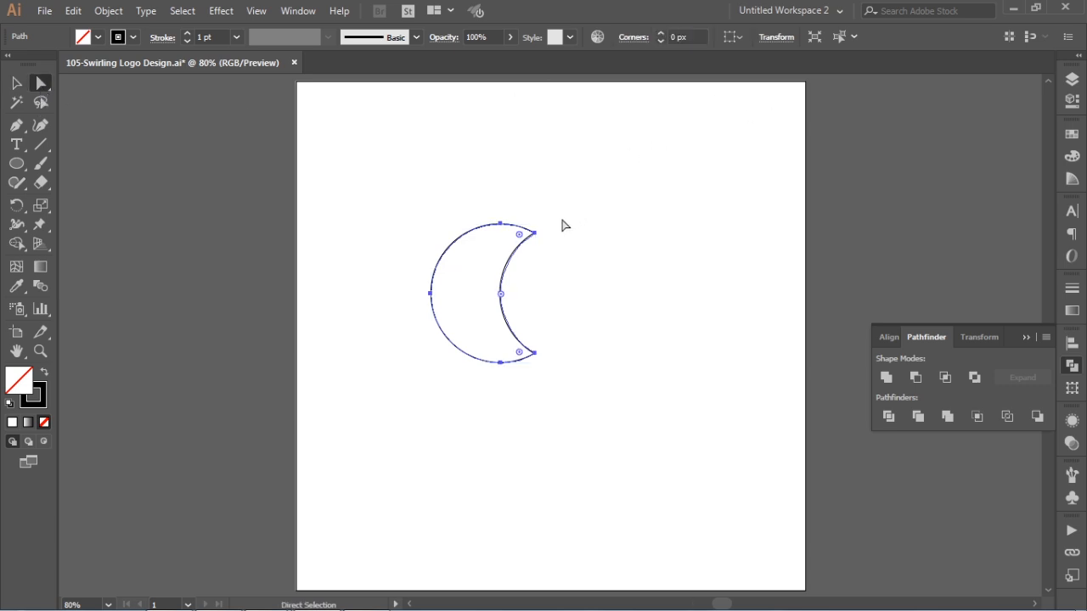
pyautogui.hotkey('ctrl', 'space')
pyautogui.moveTo(414, 193); pyautogui.dragTo(629, 416)
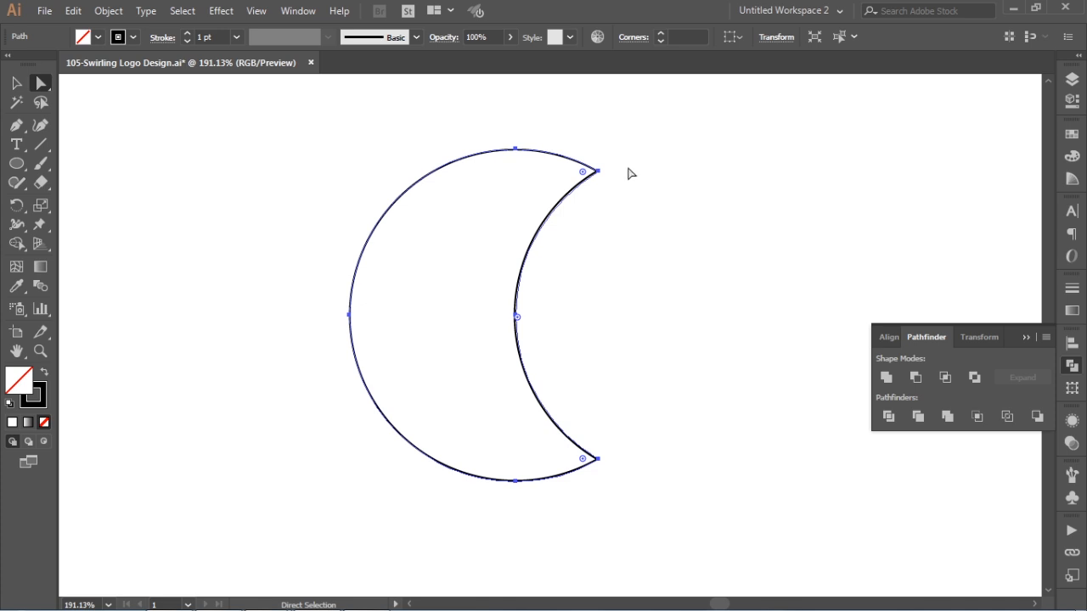
pyautogui.moveTo(627, 141); pyautogui.dragTo(591, 193)
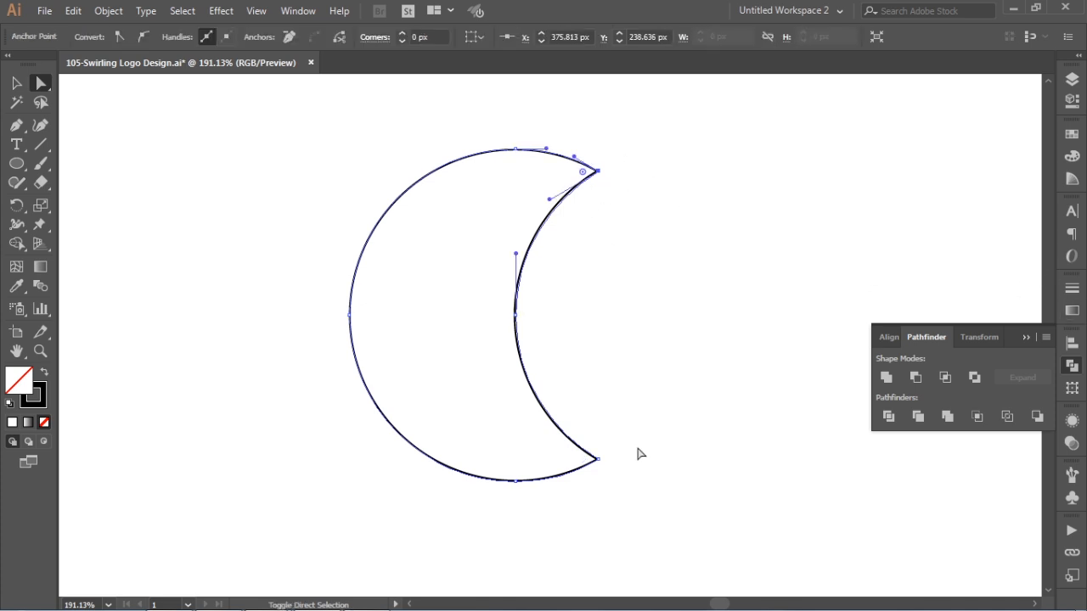
pyautogui.moveTo(622, 445); pyautogui.dragTo(586, 483)
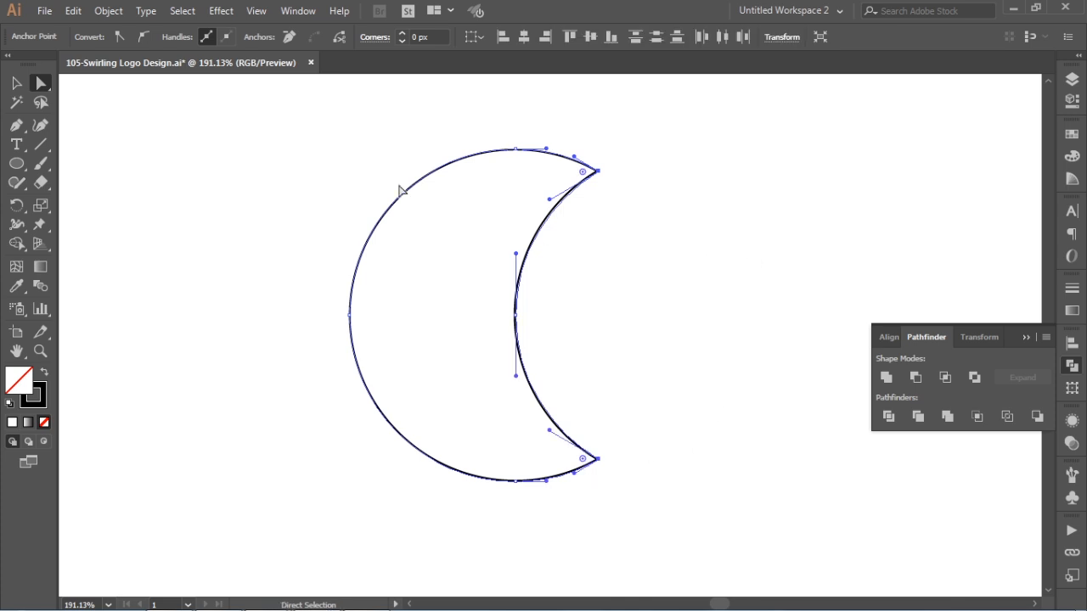
pyautogui.click(338, 40)
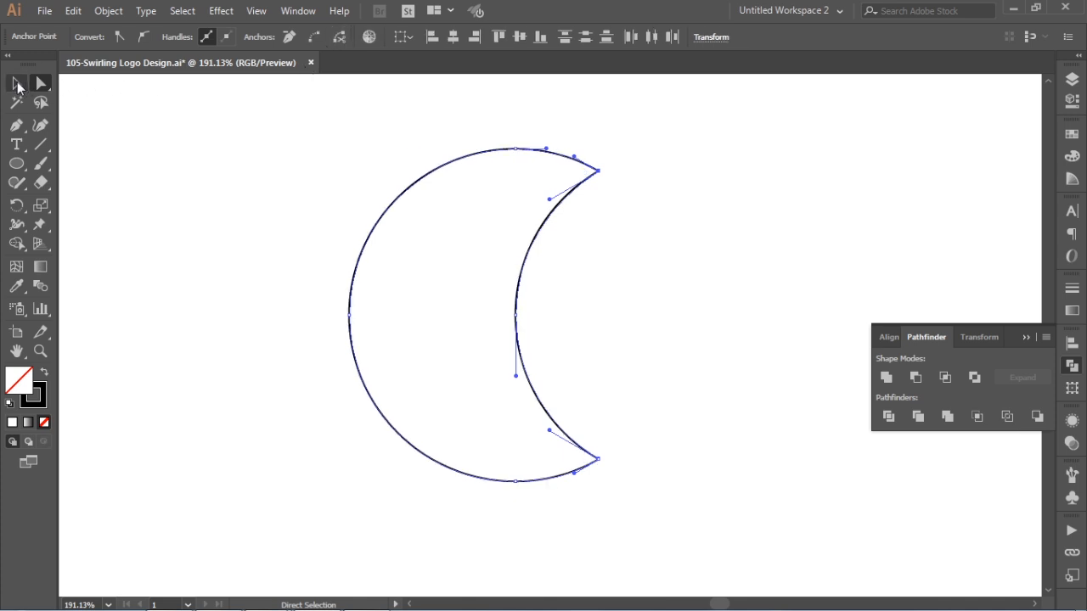
pyautogui.click(17, 85)
pyautogui.click(673, 204)
# Step: Move the inner arc away from the outer arc as a check, and undo the move
pyautogui.click(542, 230)
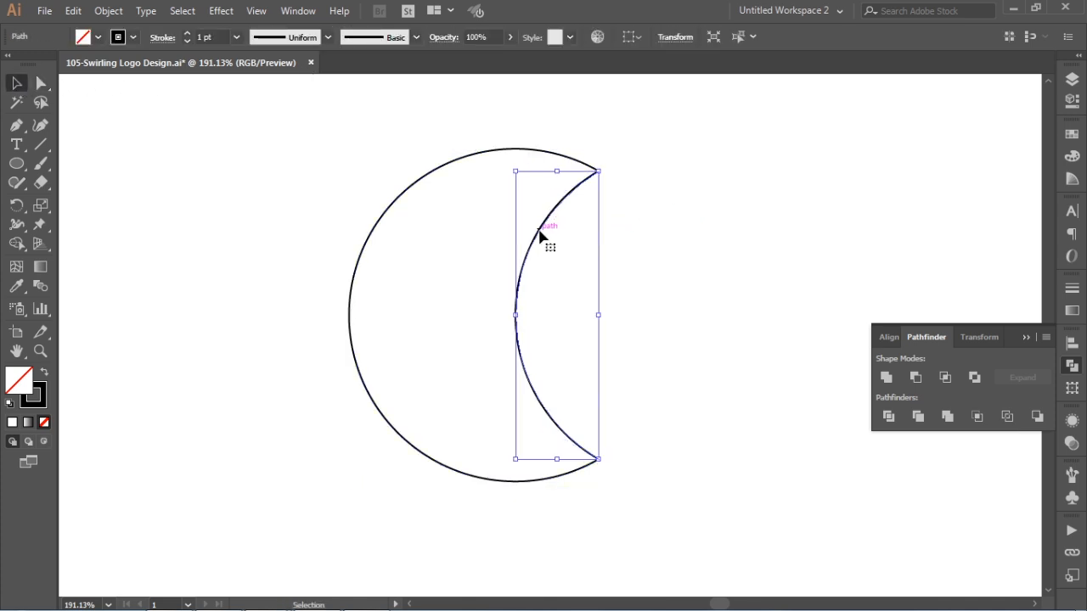
pyautogui.moveTo(540, 238); pyautogui.dragTo(651, 226)
pyautogui.hotkey('ctrl', 'z')
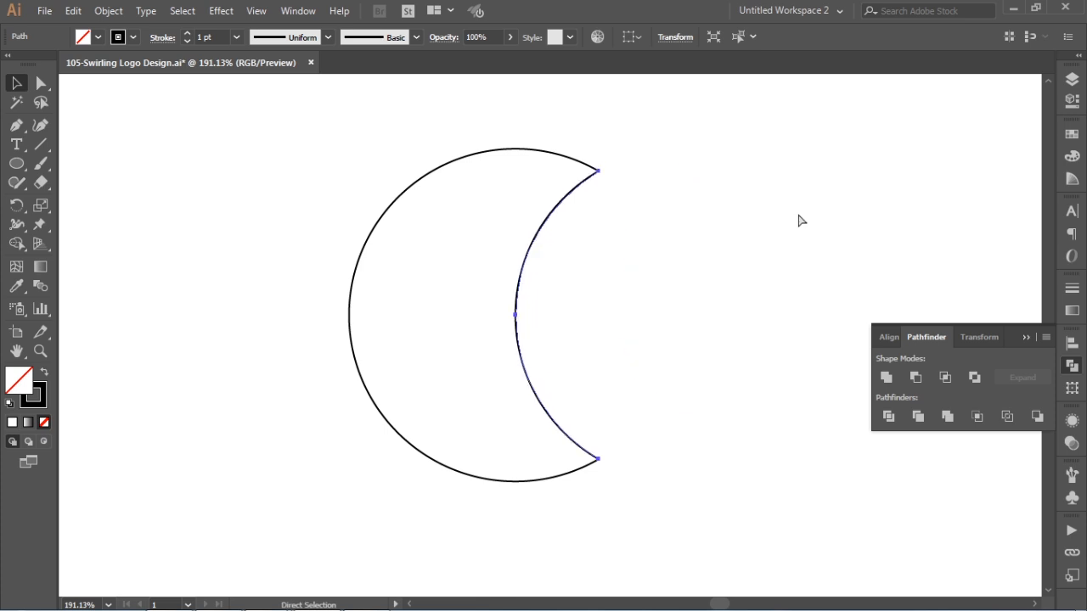
pyautogui.click(627, 198)
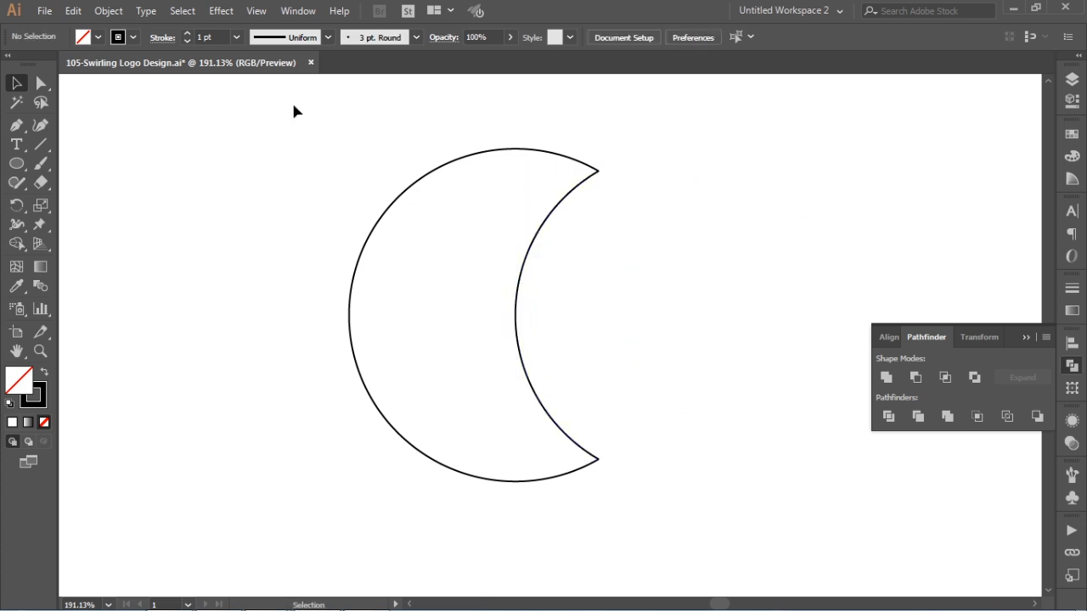
# Step: Make a blend between the crescent's outer and inner arcs
pyautogui.moveTo(293, 105); pyautogui.dragTo(710, 511)
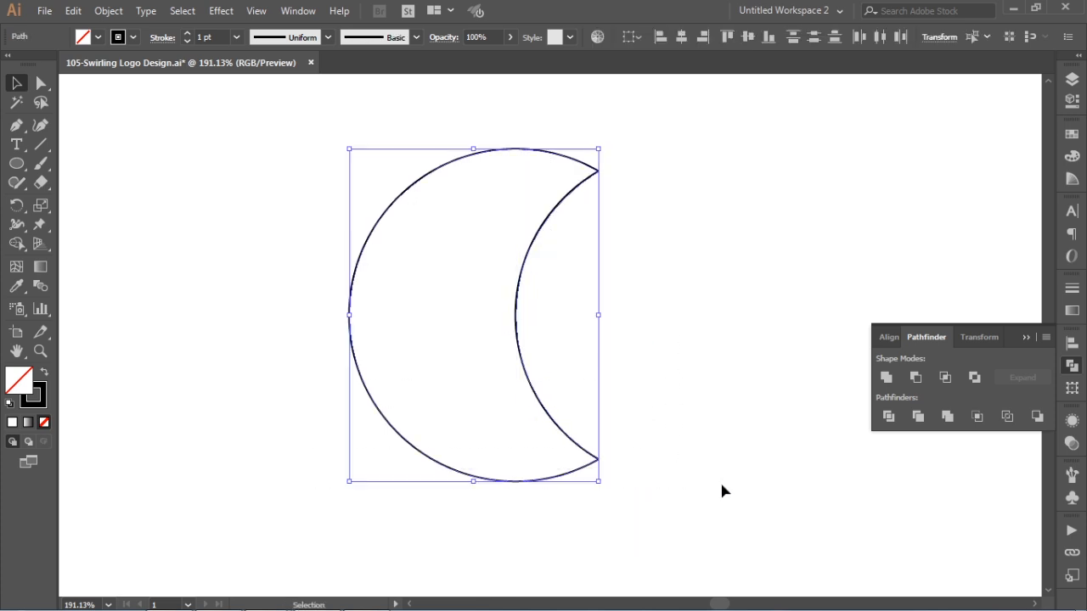
pyautogui.click(108, 10)
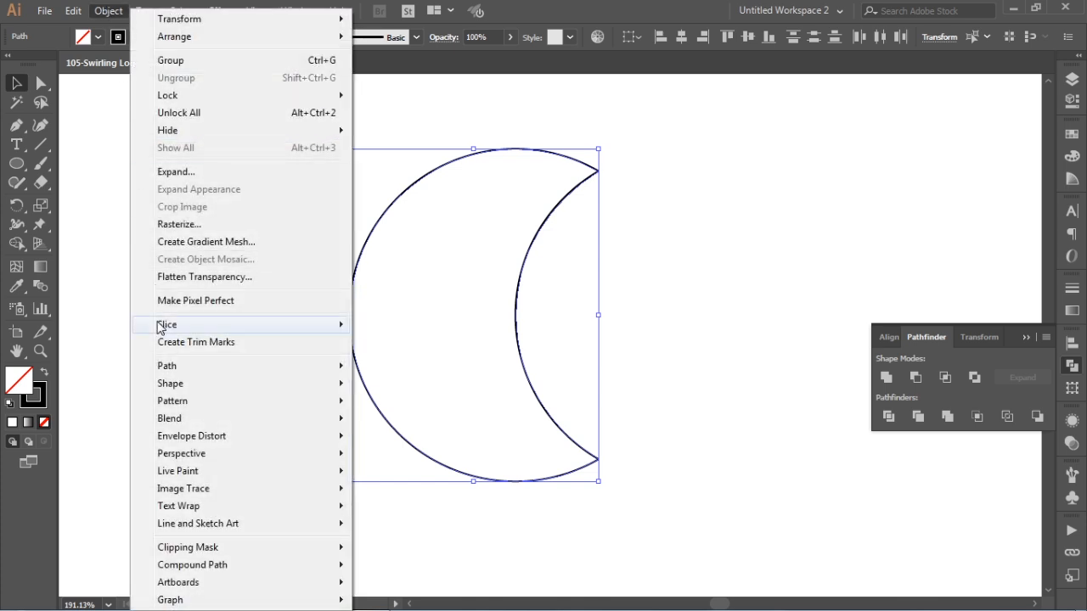
pyautogui.moveTo(170, 427)
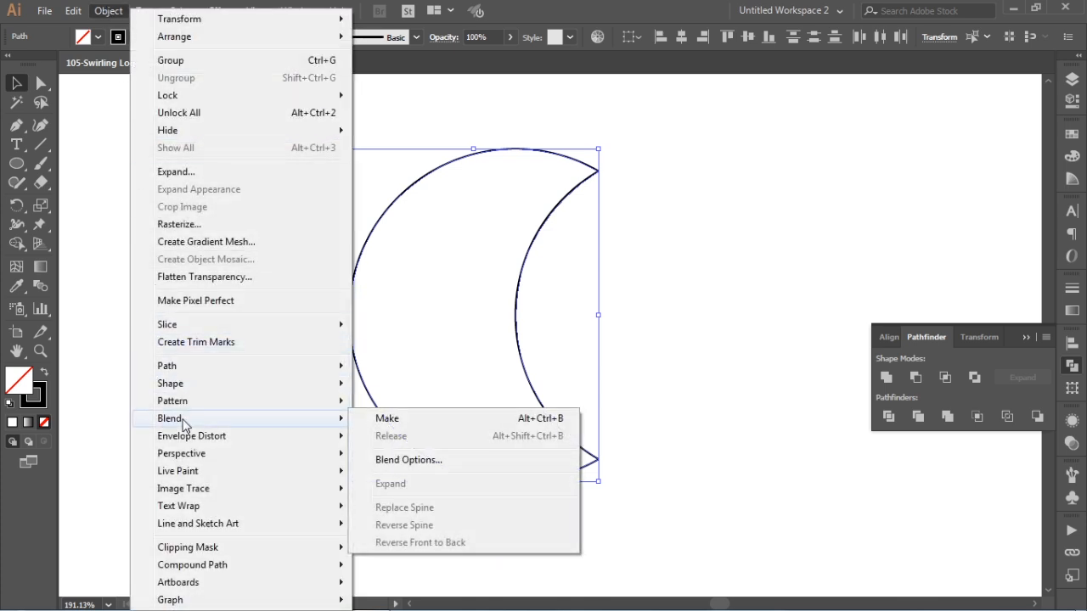
pyautogui.click(387, 419)
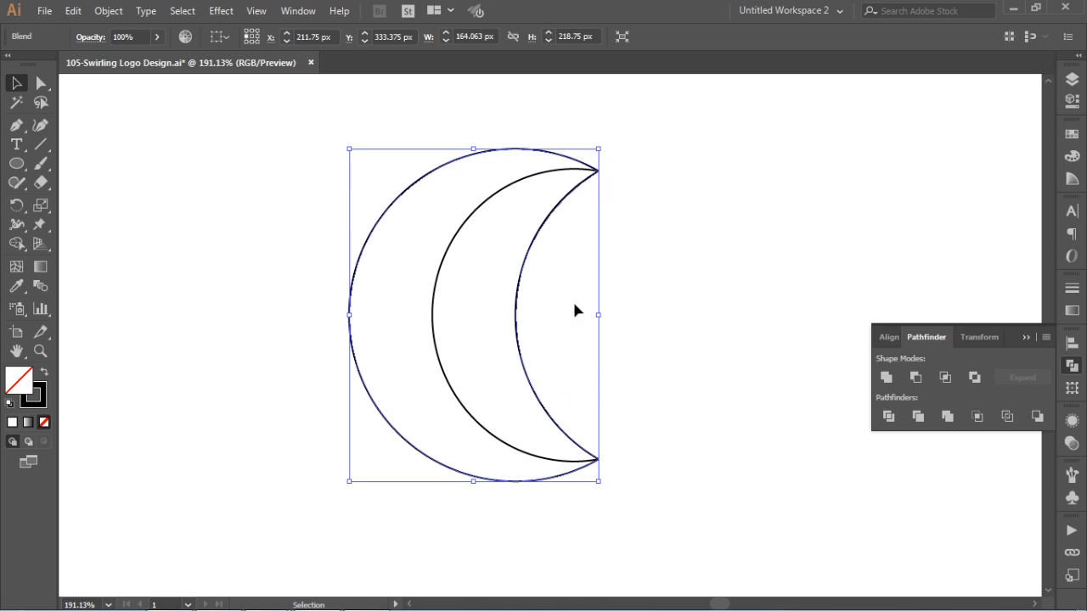
# Step: Set the arc blend's spacing to Specified Steps with 3 steps, with the preview turned on
pyautogui.click(109, 11)
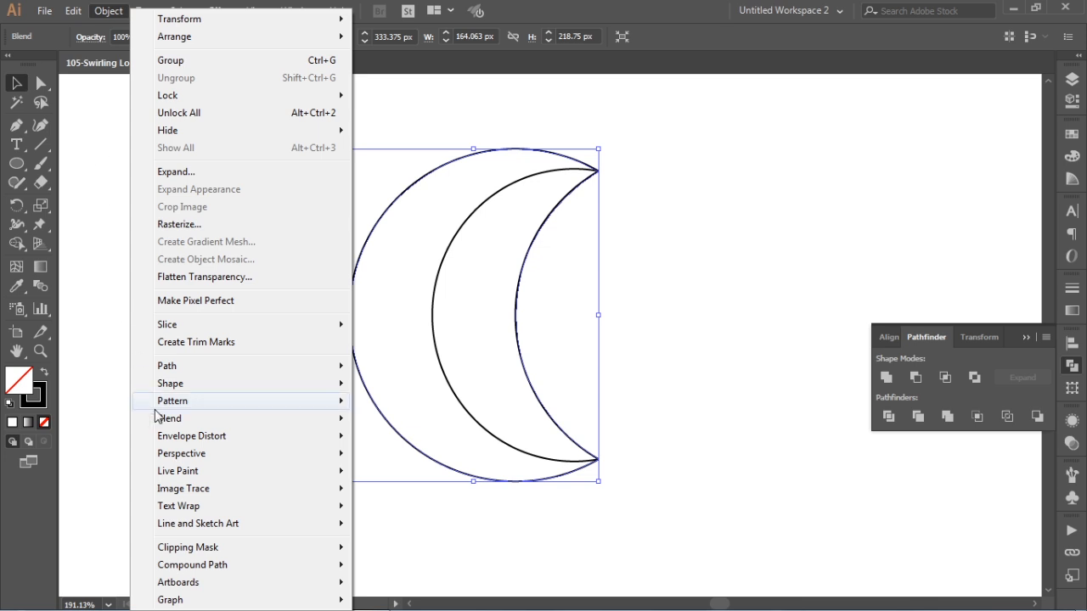
pyautogui.moveTo(161, 422)
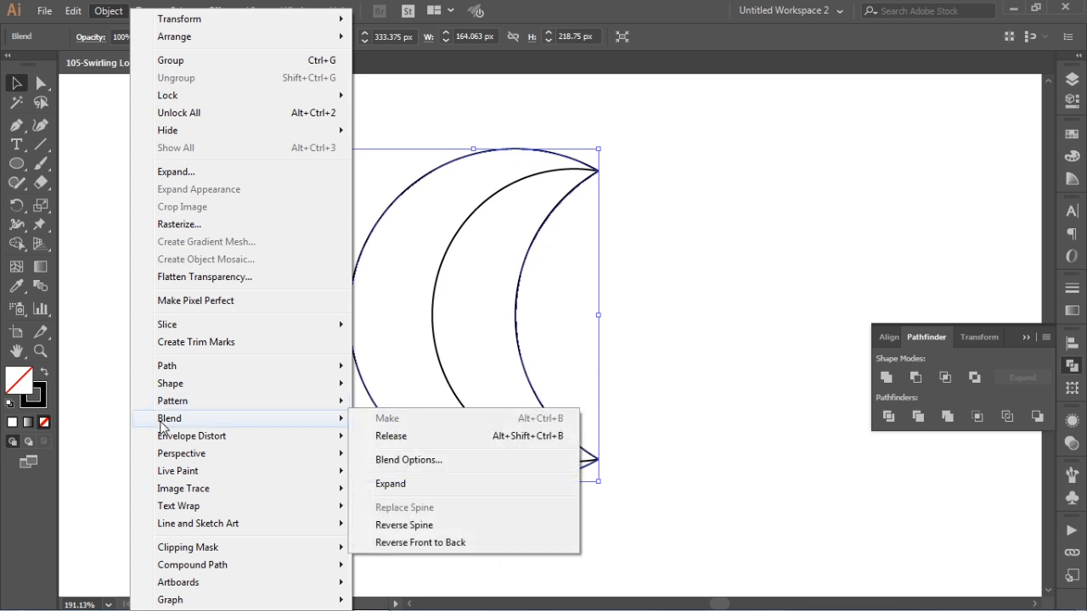
pyautogui.click(409, 460)
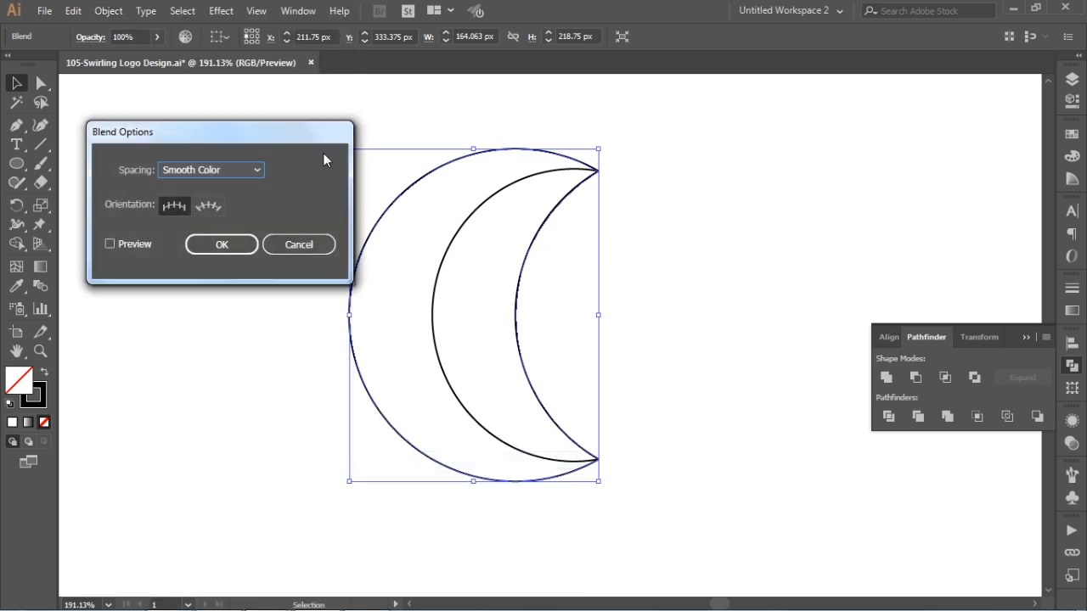
pyautogui.moveTo(231, 141); pyautogui.dragTo(744, 207)
pyautogui.click(731, 235)
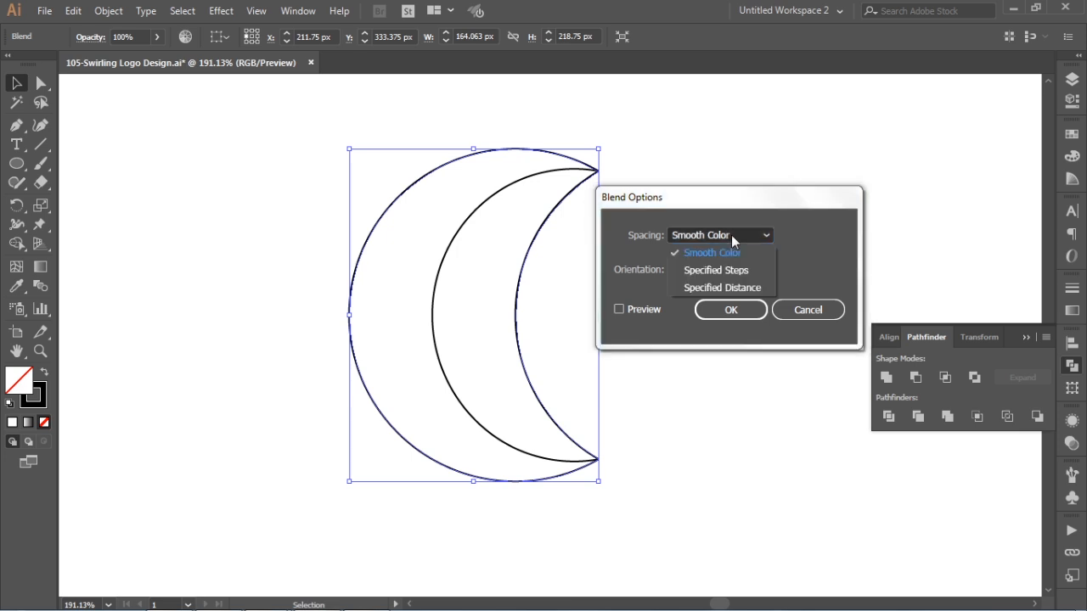
pyautogui.click(716, 270)
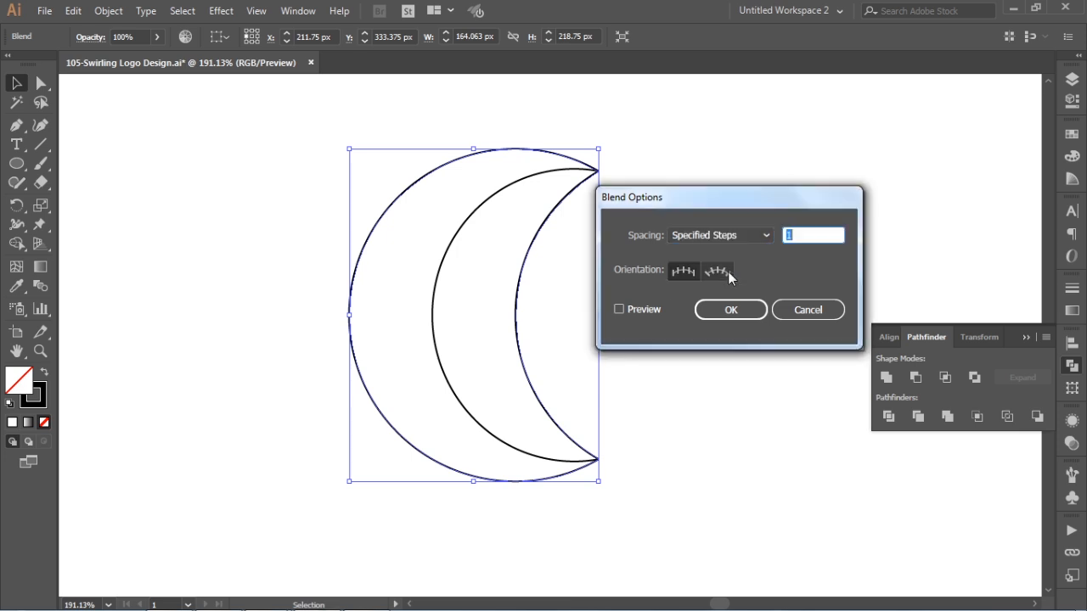
pyautogui.click(807, 236)
pyautogui.press('Up')
pyautogui.click(647, 311)
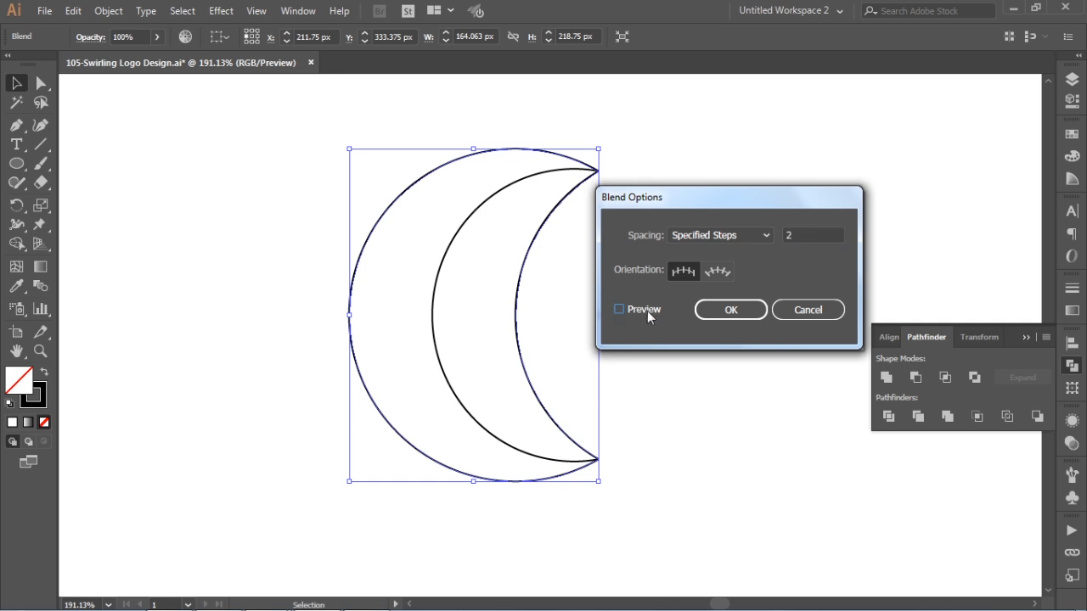
pyautogui.click(807, 236)
pyautogui.press('Up')
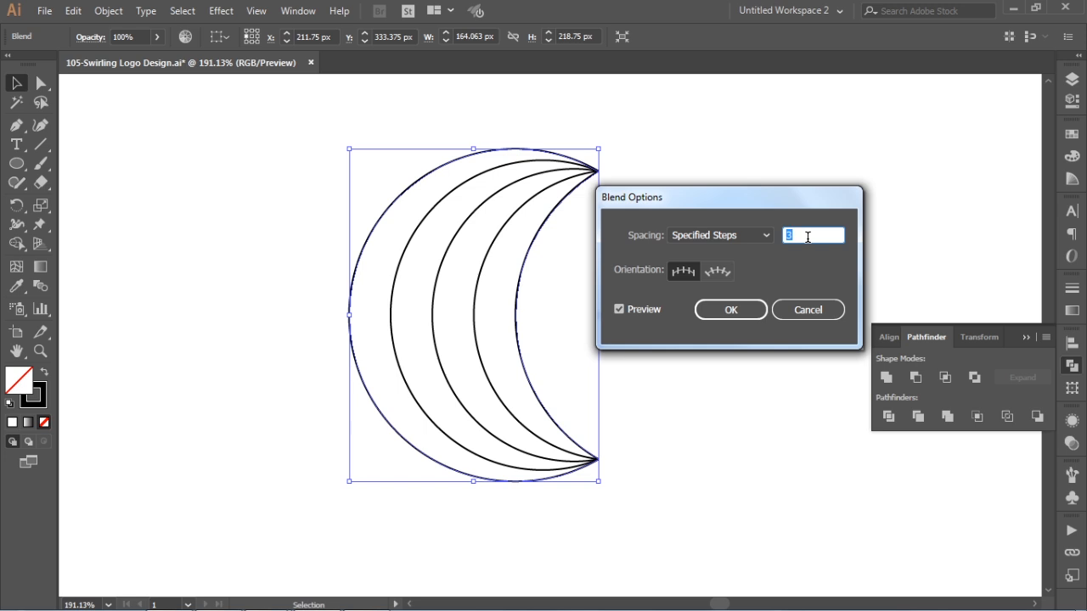
pyautogui.press('Up')
pyautogui.press('Up')
pyautogui.press('Down')
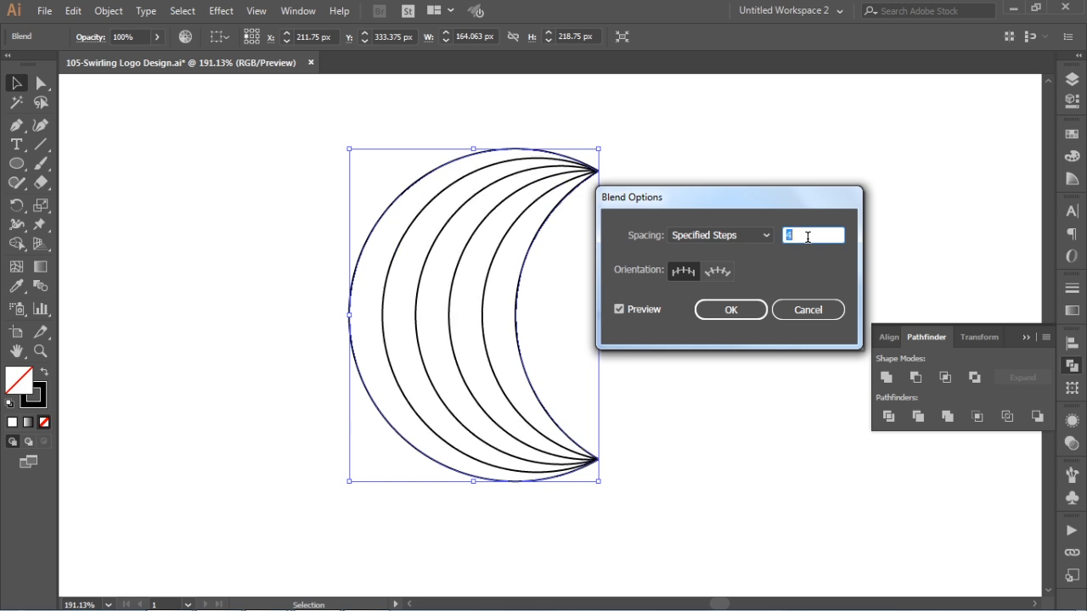
pyautogui.press('Down')
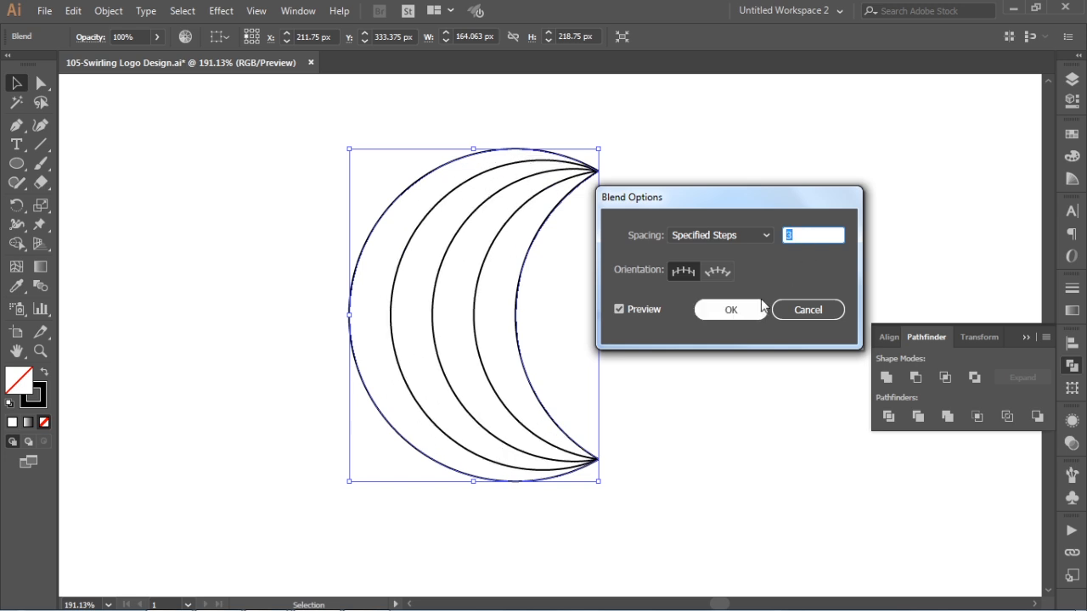
pyautogui.click(727, 311)
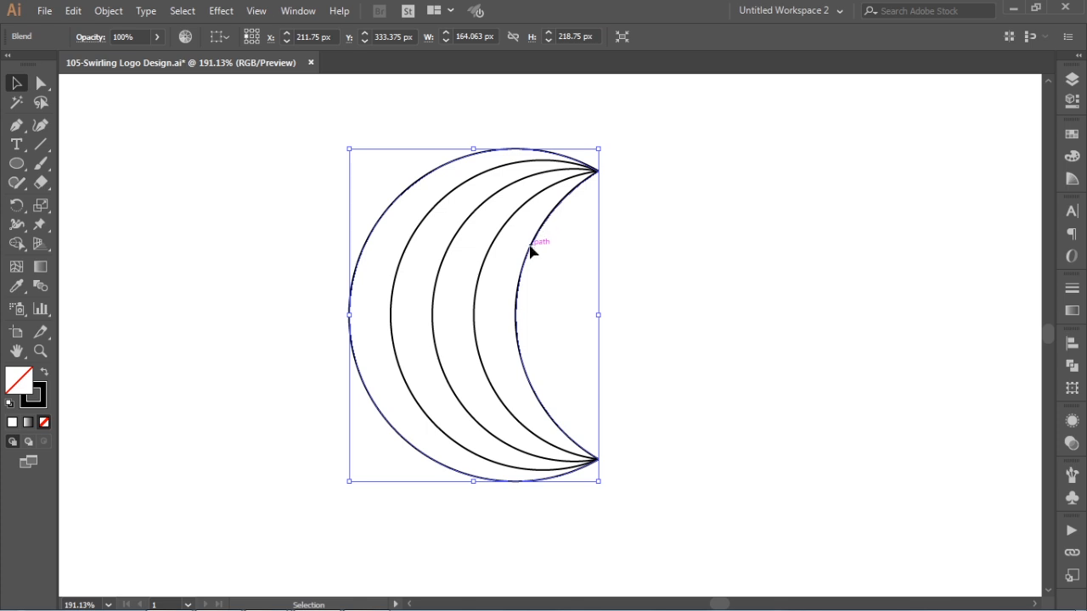
# Step: Place a copy of the blended crescent, rotated 90° clockwise, to the right of the original with their top edges aligned
pyautogui.moveTo(531, 250); pyautogui.dragTo(754, 243)
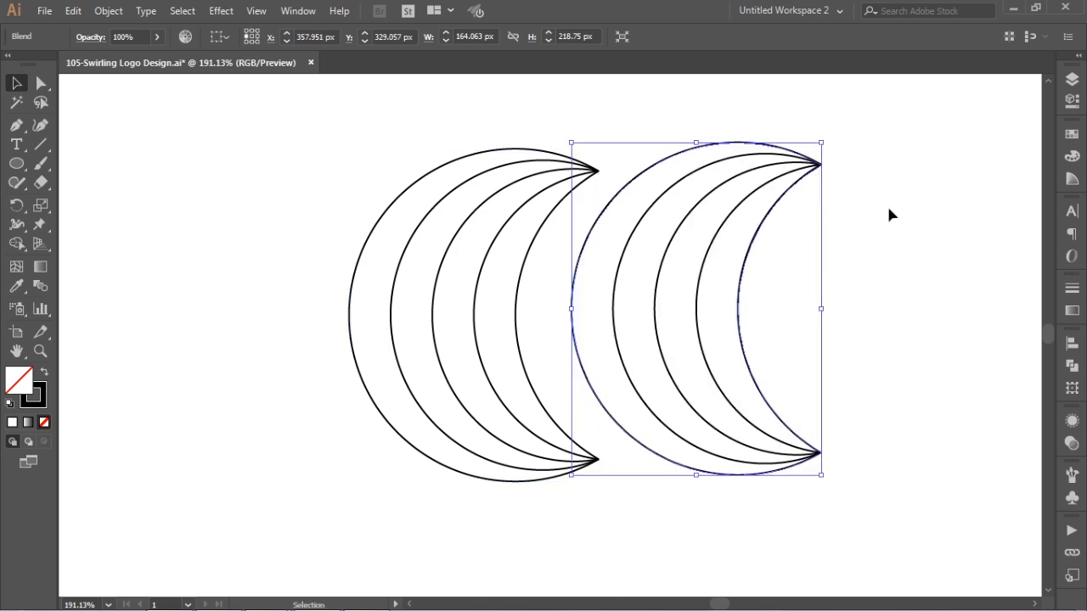
pyautogui.moveTo(831, 137); pyautogui.dragTo(893, 400)
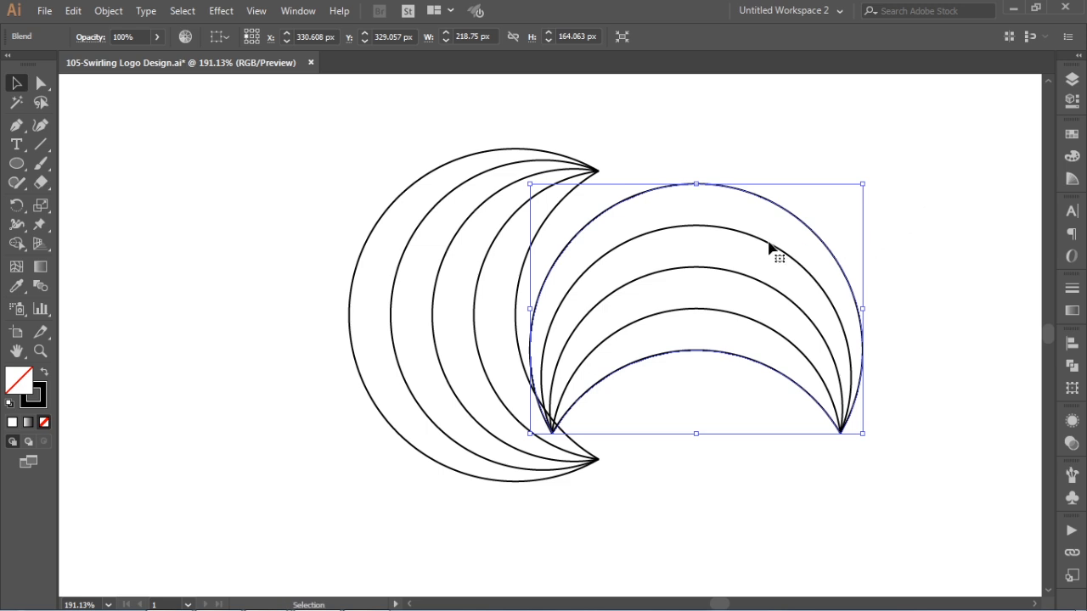
pyautogui.click(767, 161)
pyautogui.moveTo(728, 233); pyautogui.dragTo(777, 198)
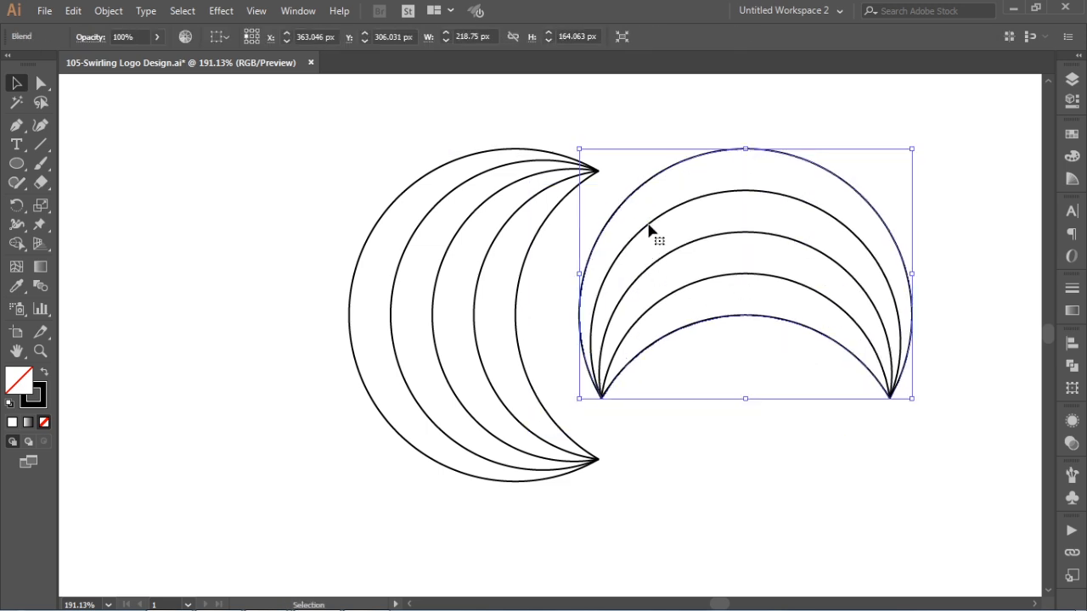
# Step: Move the rotated crescent left until its outer arc meets the original's inner arc, and group both crescents
pyautogui.moveTo(654, 235); pyautogui.dragTo(586, 230)
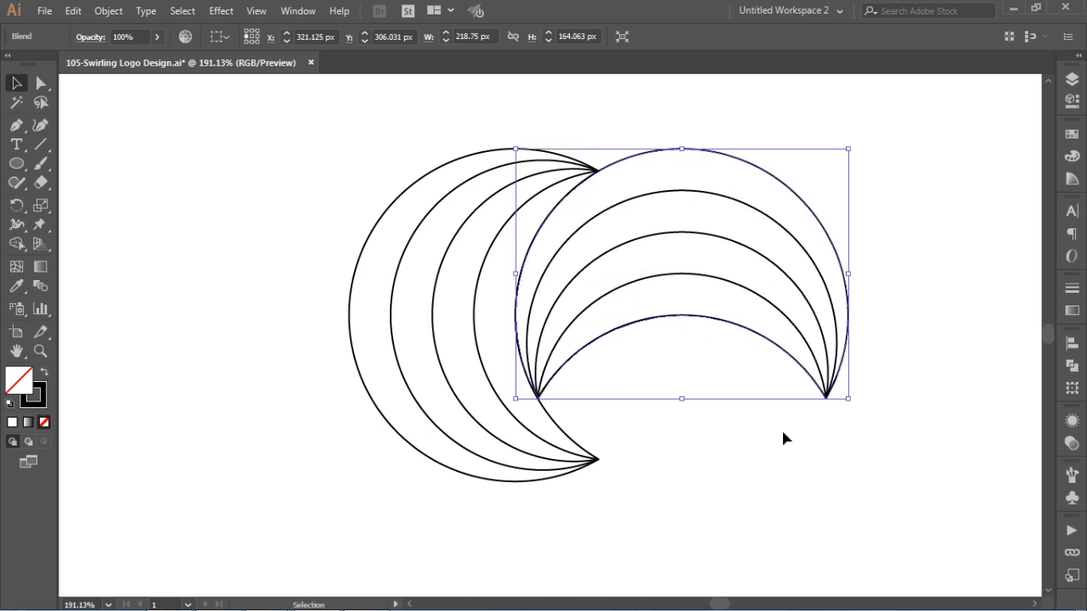
pyautogui.click(783, 438)
pyautogui.moveTo(271, 138); pyautogui.dragTo(905, 413)
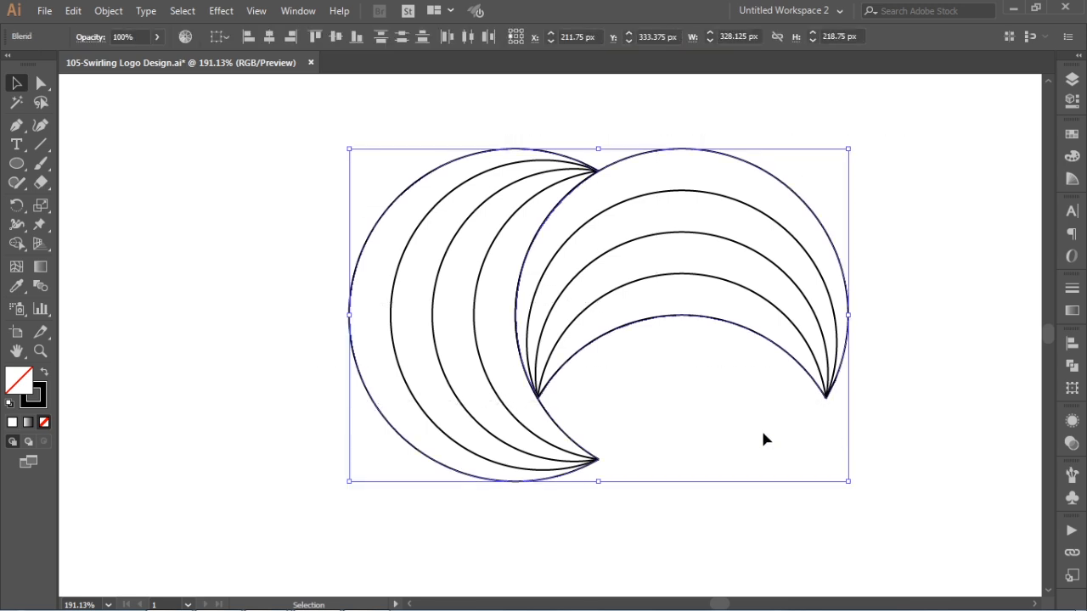
pyautogui.click(108, 11)
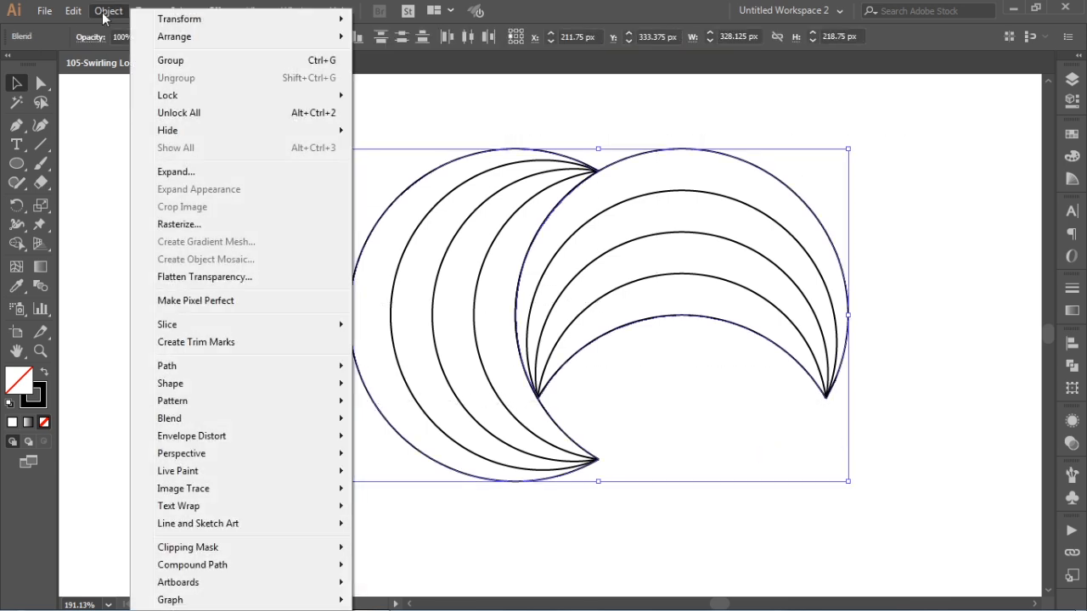
pyautogui.click(174, 61)
pyautogui.click(296, 308)
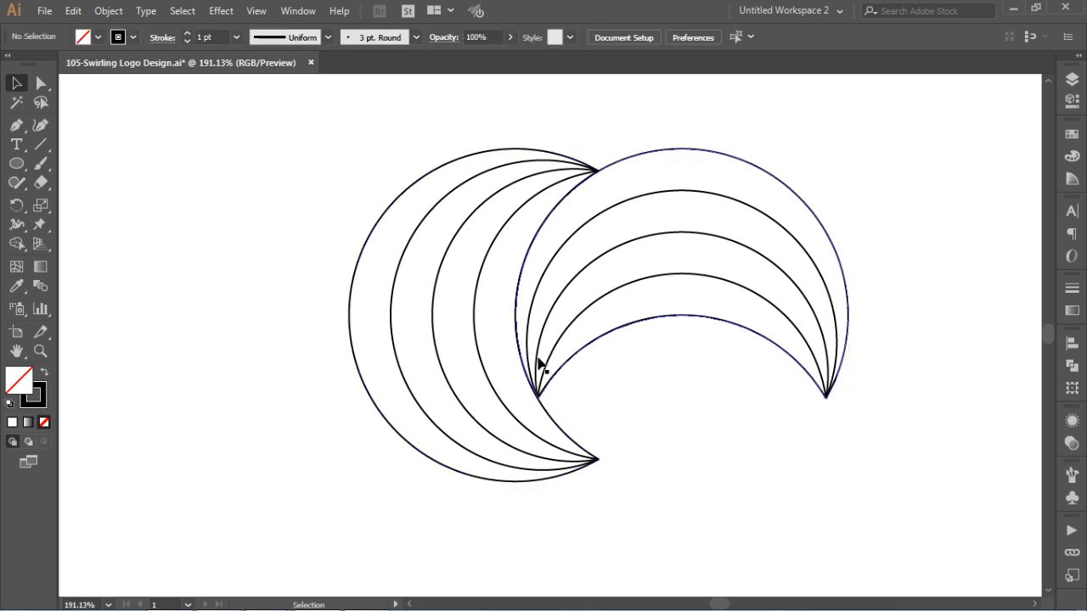
# Step: Shift the grouped crescent pair slightly up and left, and place a duplicate of it straight below
pyautogui.moveTo(576, 366); pyautogui.dragTo(530, 329)
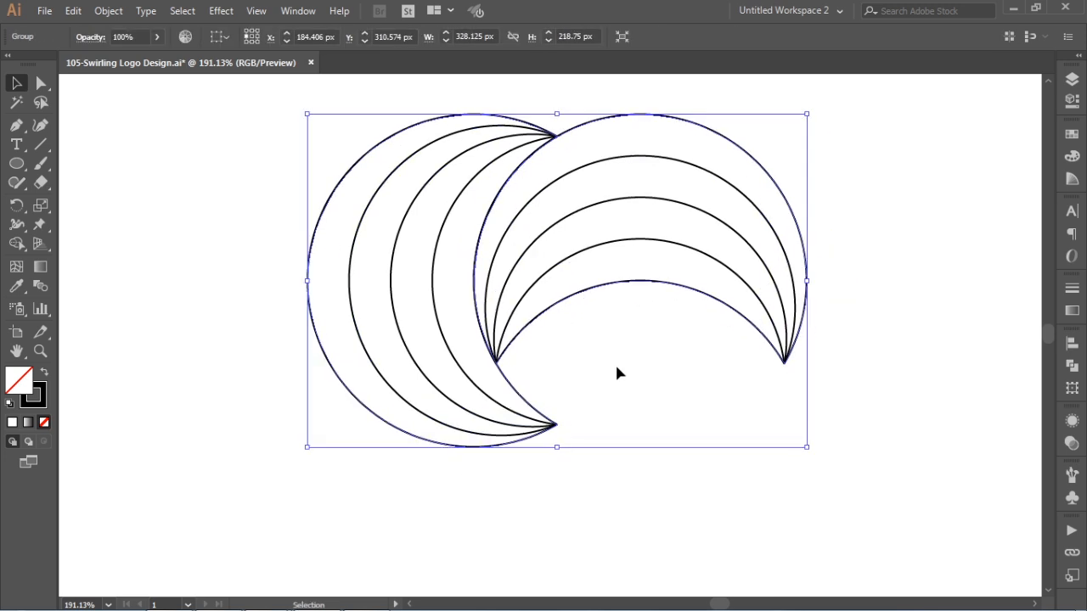
pyautogui.hotkey('ctrl', '-')
pyautogui.moveTo(616, 366); pyautogui.dragTo(628, 269)
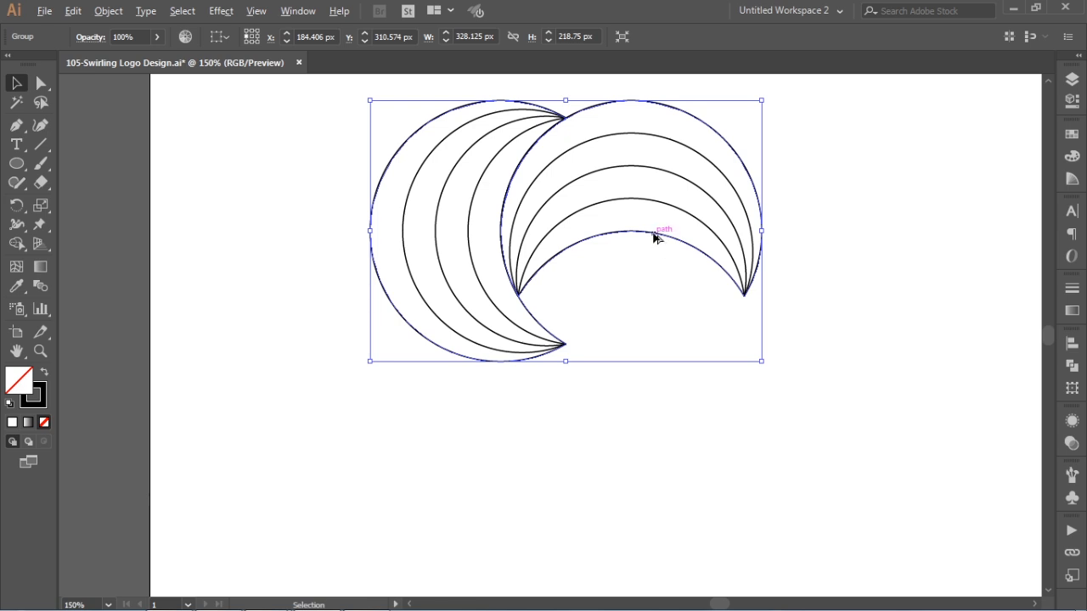
pyautogui.moveTo(654, 238); pyautogui.dragTo(654, 437)
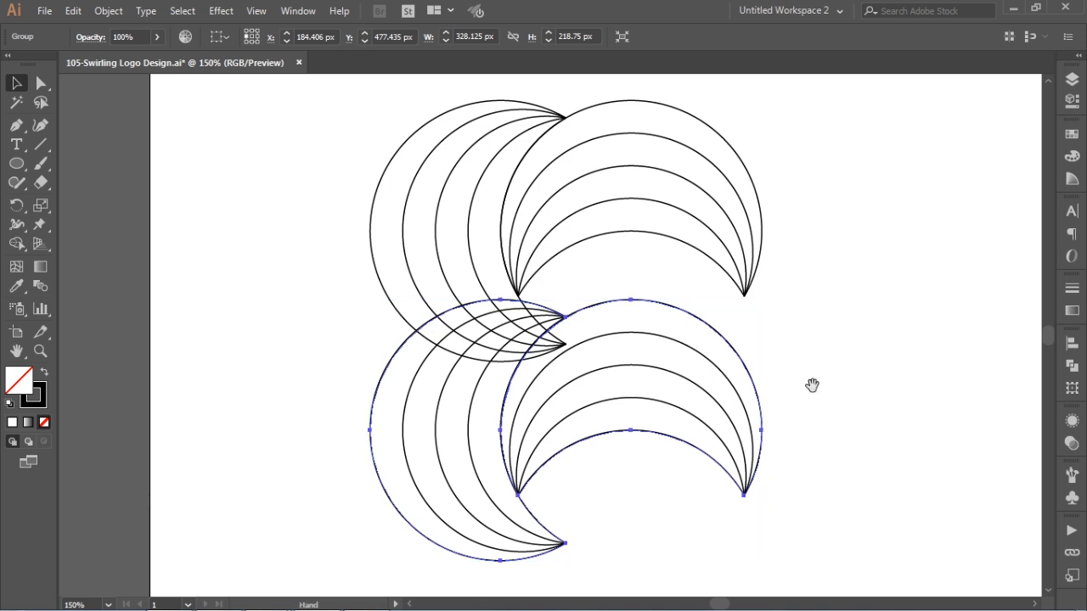
pyautogui.moveTo(813, 383); pyautogui.dragTo(809, 321)
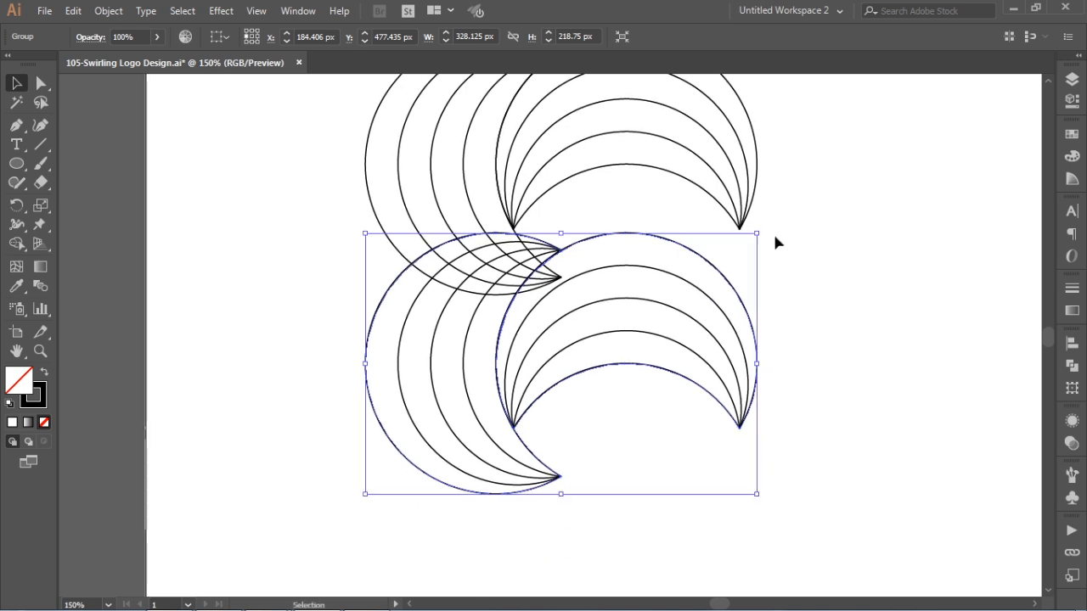
# Step: Rotate the lower crescent pair 180° and move it straight up until it interlocks with the upper pair
pyautogui.moveTo(762, 227); pyautogui.dragTo(488, 423)
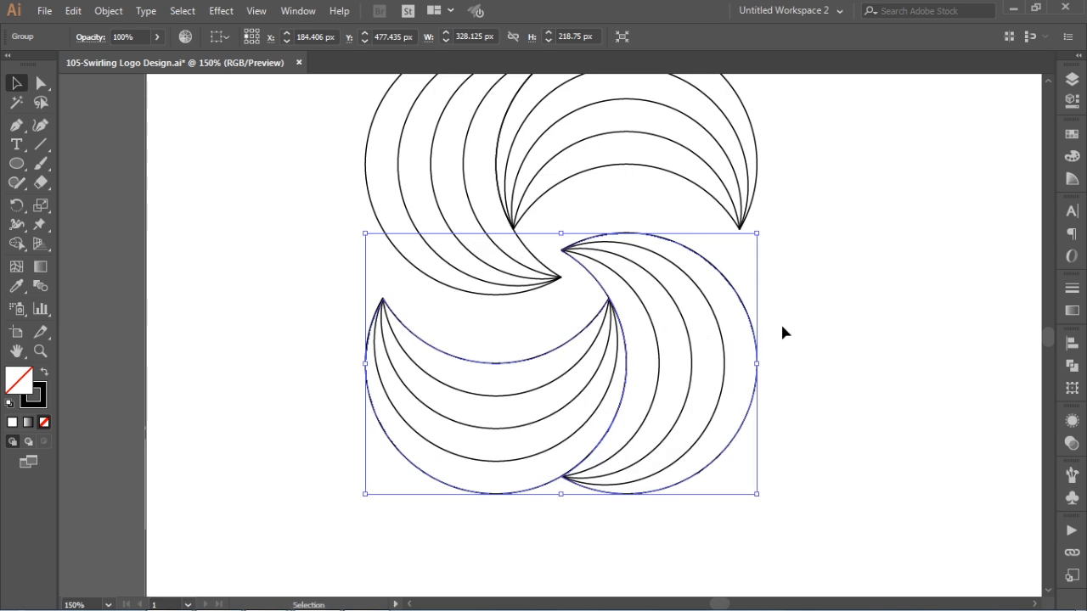
pyautogui.click(832, 283)
pyautogui.moveTo(832, 283); pyautogui.dragTo(814, 382)
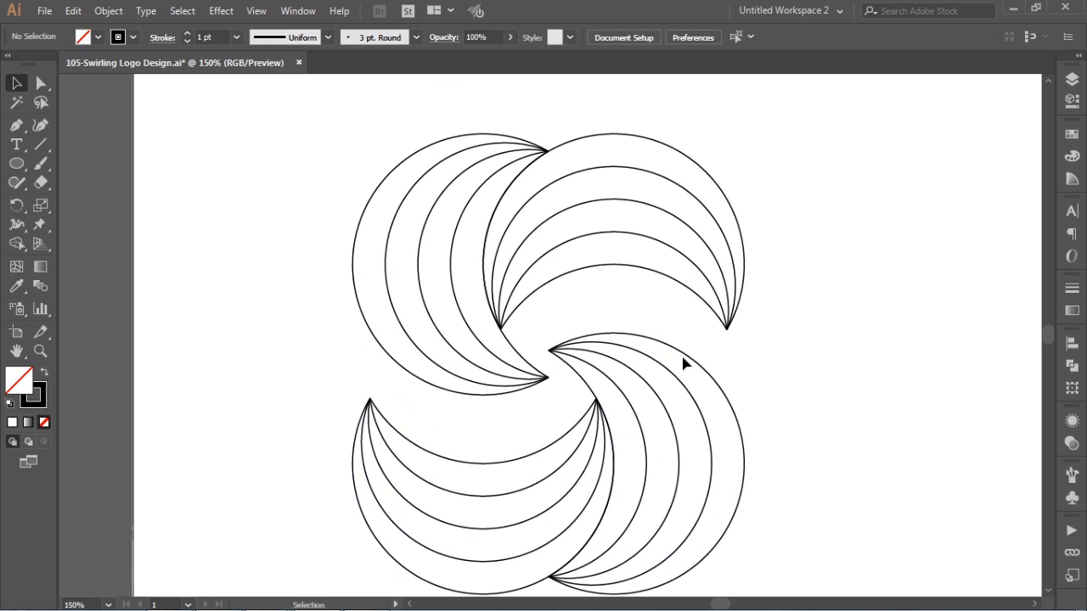
pyautogui.moveTo(679, 354); pyautogui.dragTo(674, 286)
pyautogui.moveTo(672, 287); pyautogui.dragTo(679, 289)
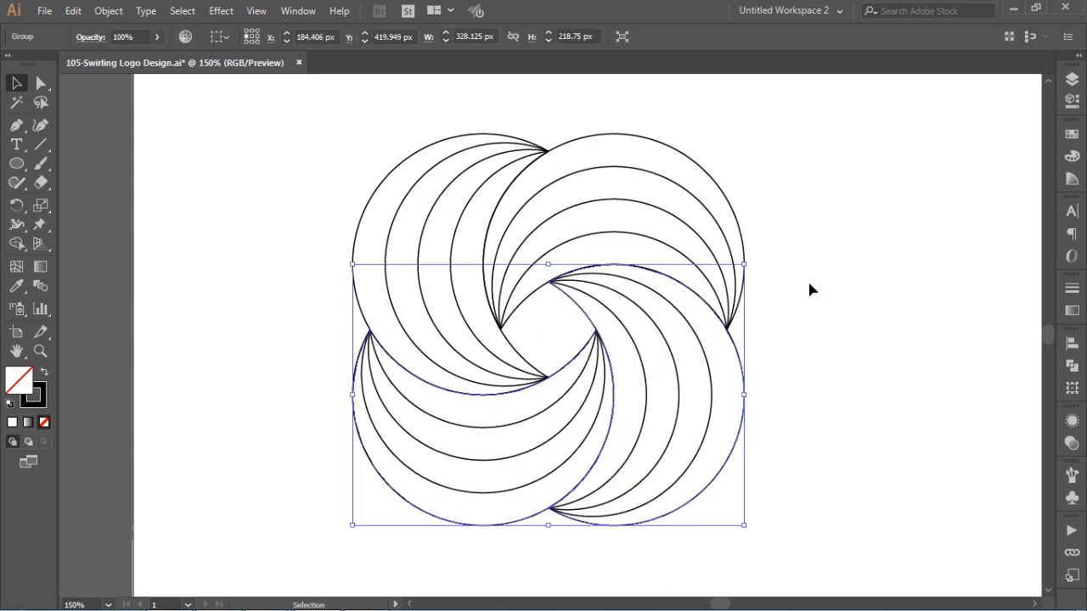
pyautogui.click(828, 304)
# Step: Set the stroke weight of both crescent groups to 3 pt
pyautogui.moveTo(728, 341); pyautogui.dragTo(785, 347)
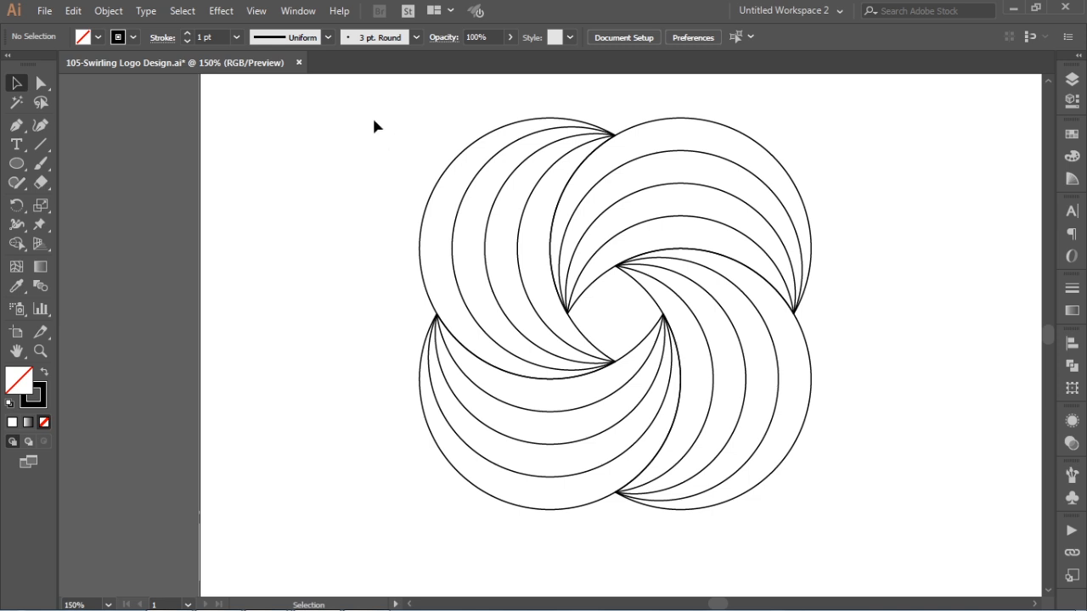
pyautogui.moveTo(373, 126); pyautogui.dragTo(893, 496)
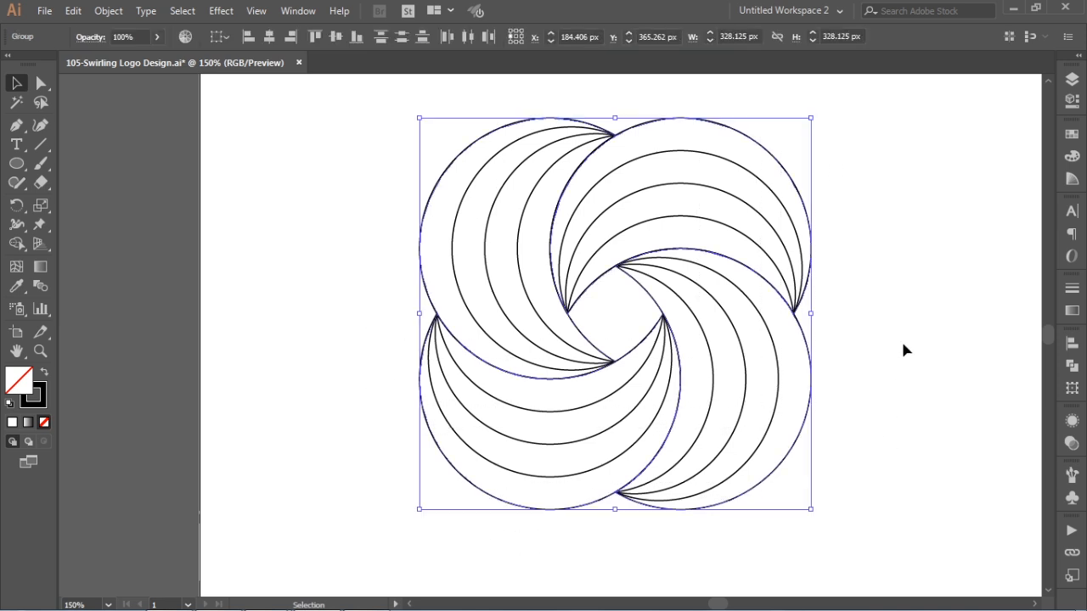
pyautogui.click(1071, 288)
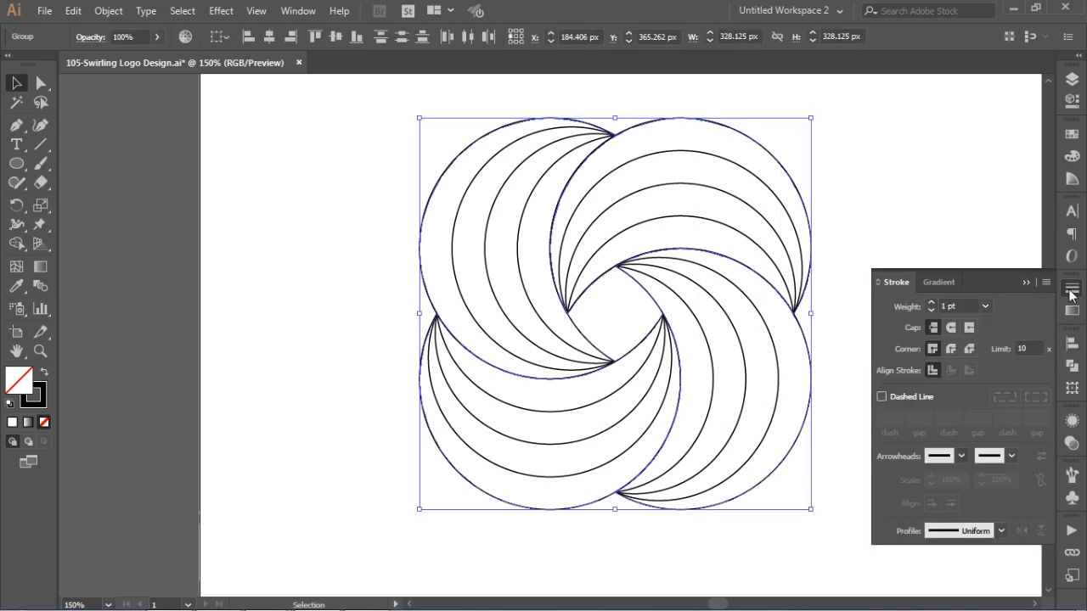
pyautogui.click(930, 302)
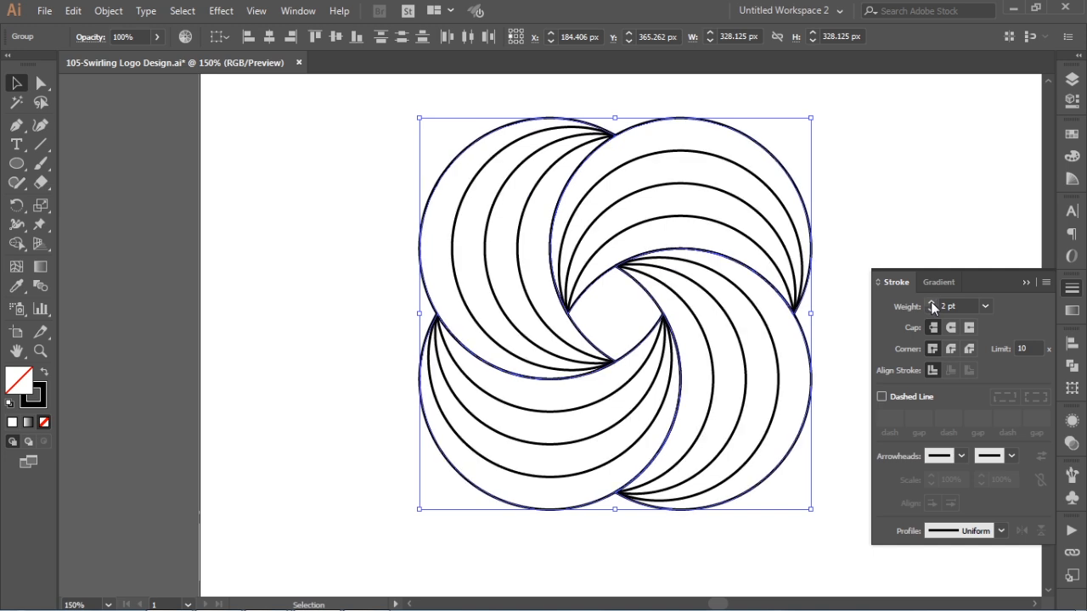
pyautogui.click(931, 303)
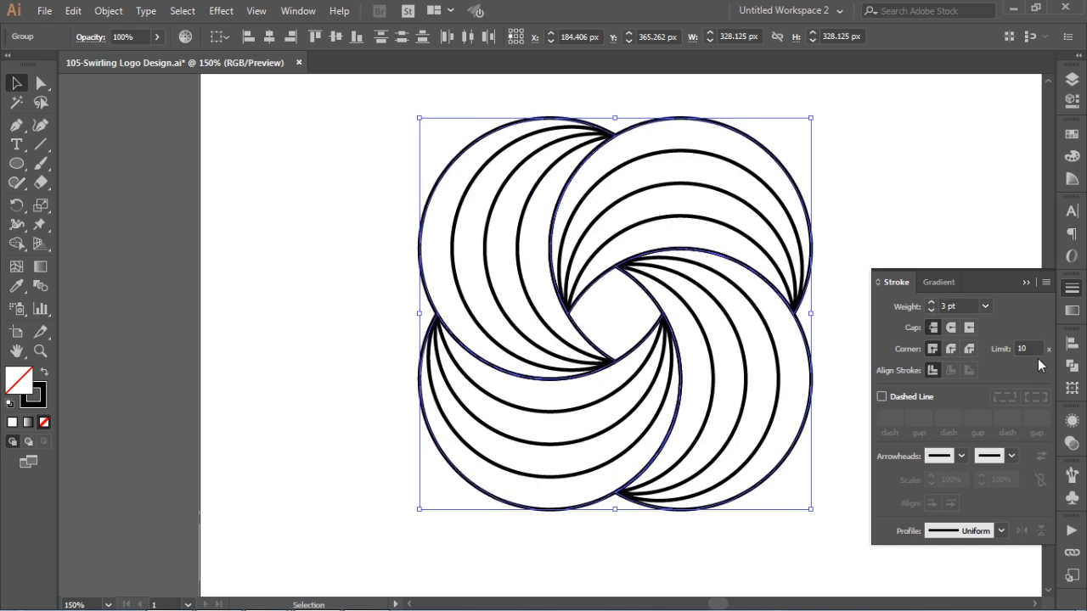
# Step: Apply the lens-shaped width profile that tapers at both ends to all the strokes, and raise their weight to at least 5 pt
pyautogui.click(1001, 531)
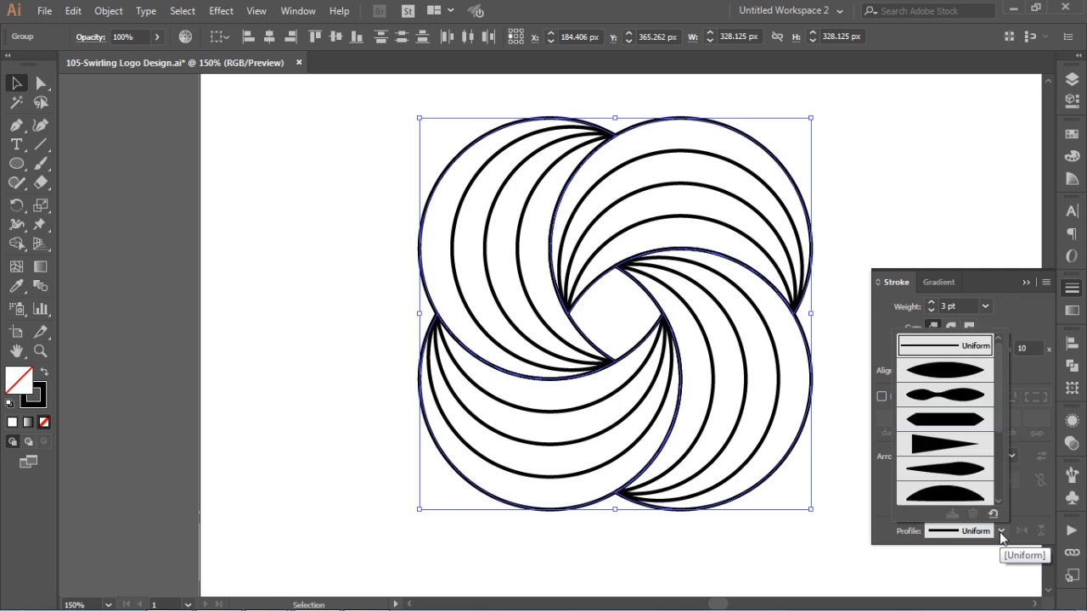
pyautogui.click(937, 379)
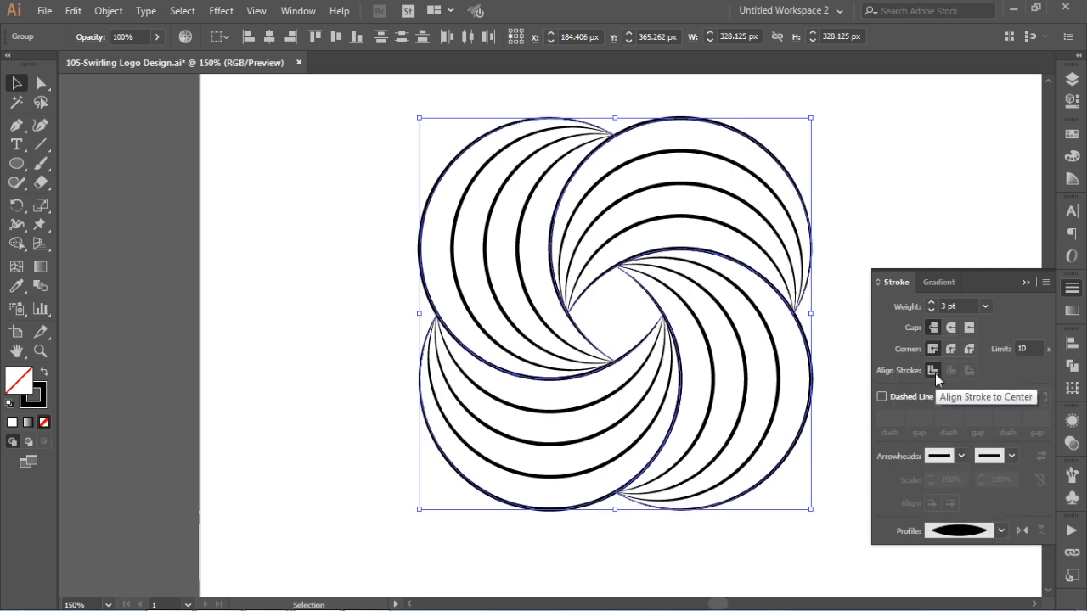
pyautogui.click(931, 303)
pyautogui.click(930, 304)
pyautogui.click(930, 303)
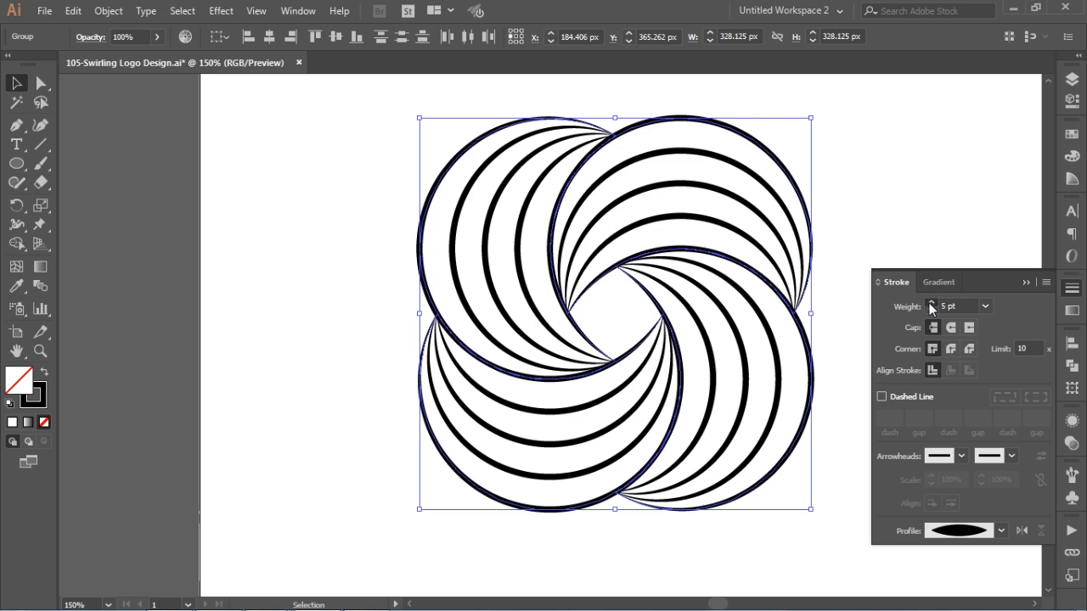
pyautogui.click(909, 204)
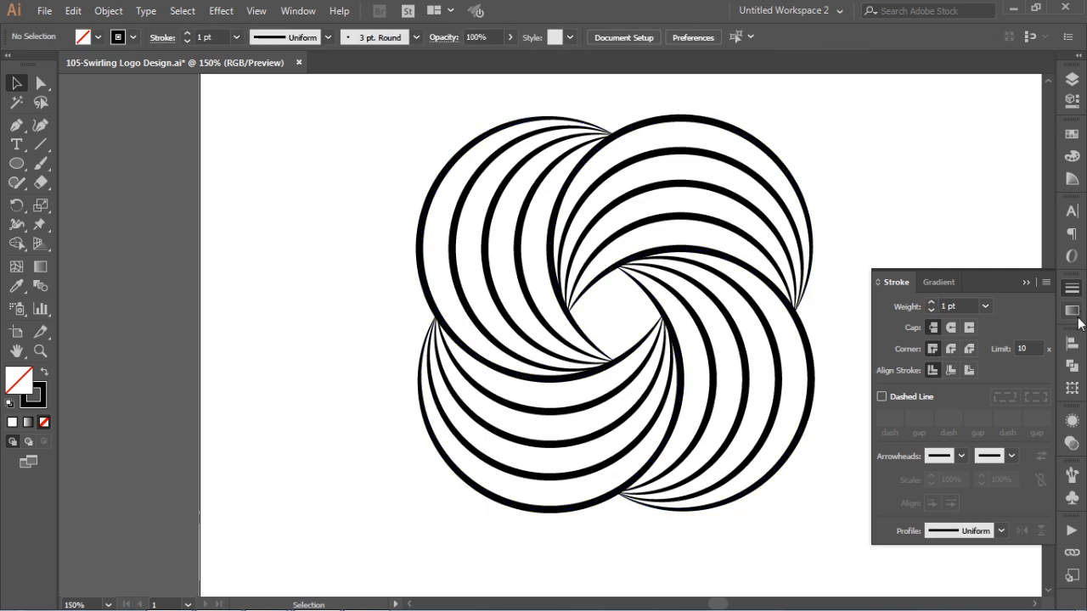
pyautogui.click(1073, 287)
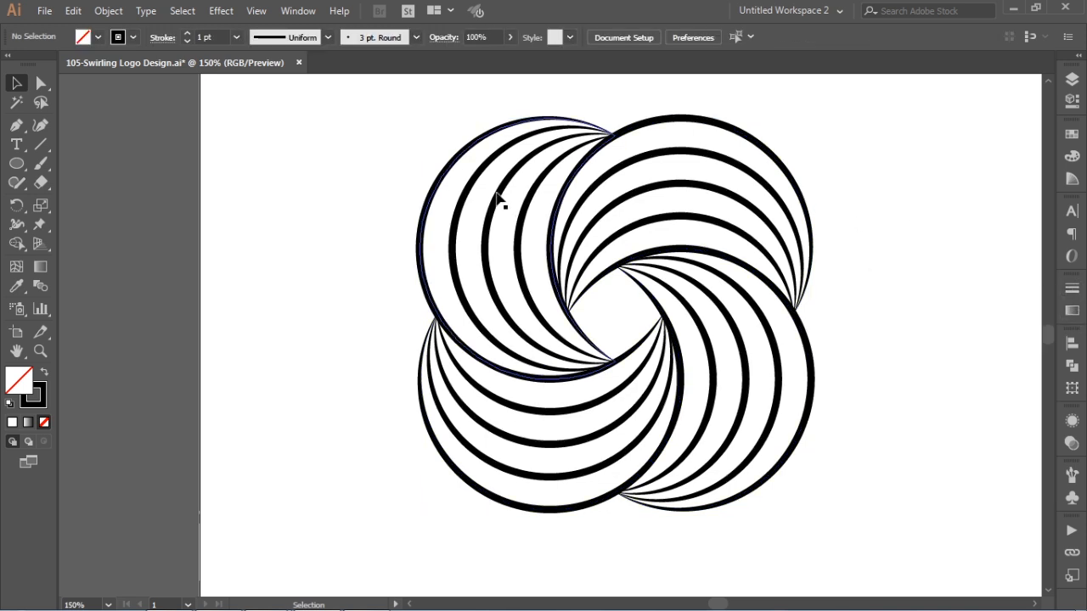
# Step: Open the blend options for both crescent groups and turn on the preview
pyautogui.moveTo(375, 183); pyautogui.dragTo(845, 453)
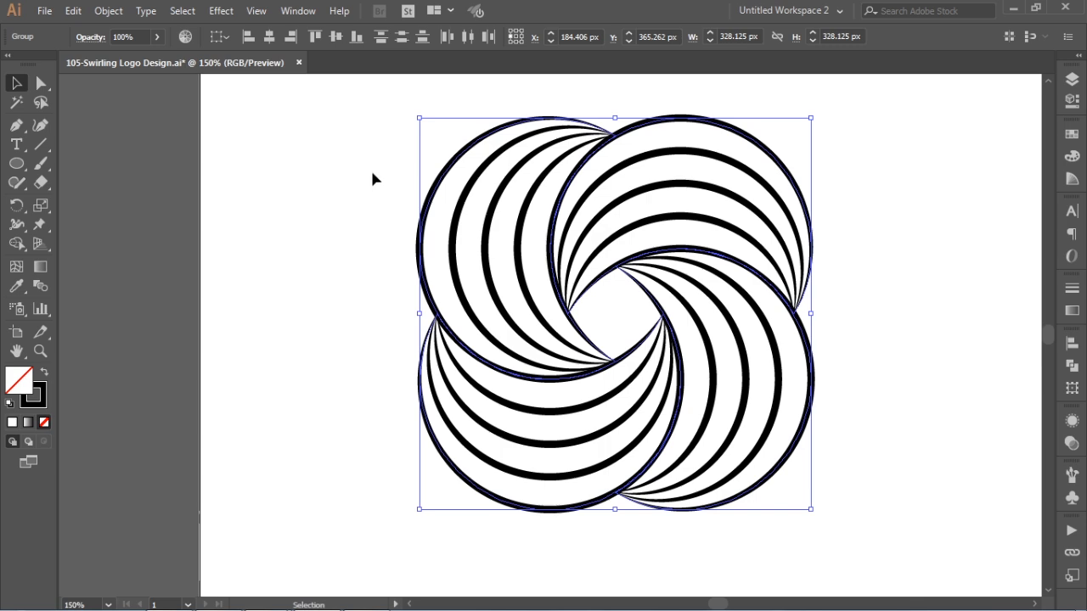
pyautogui.click(108, 11)
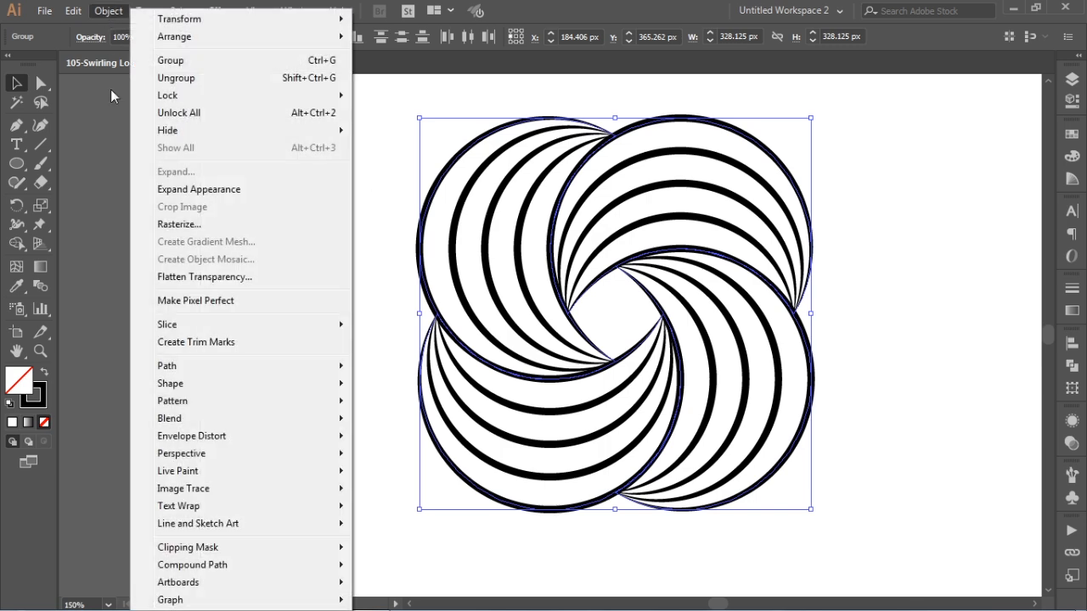
pyautogui.moveTo(174, 419)
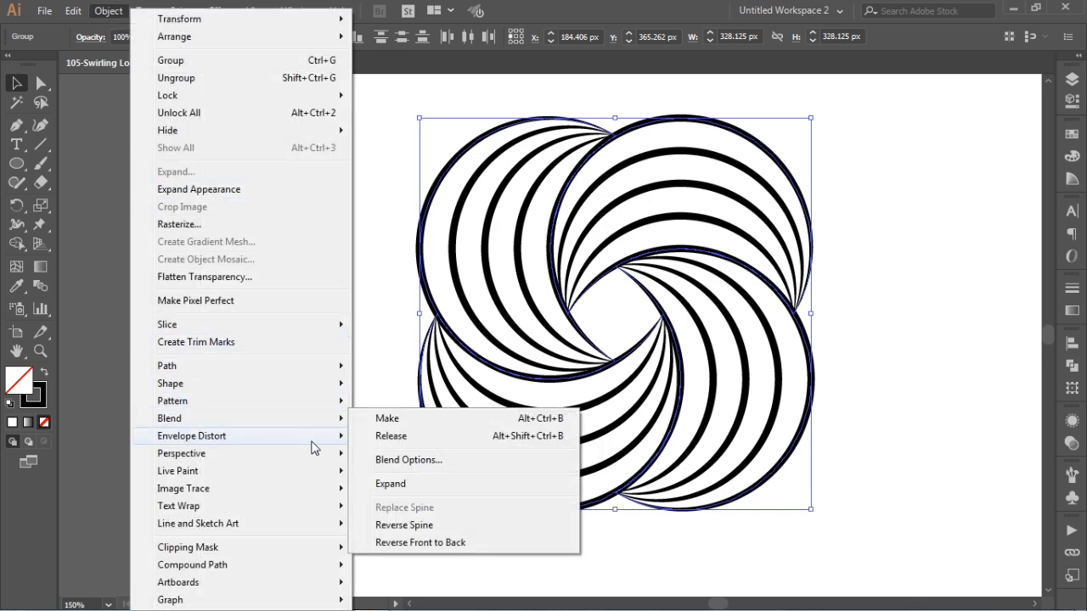
pyautogui.click(497, 463)
pyautogui.moveTo(720, 199); pyautogui.dragTo(851, 301)
pyautogui.click(743, 410)
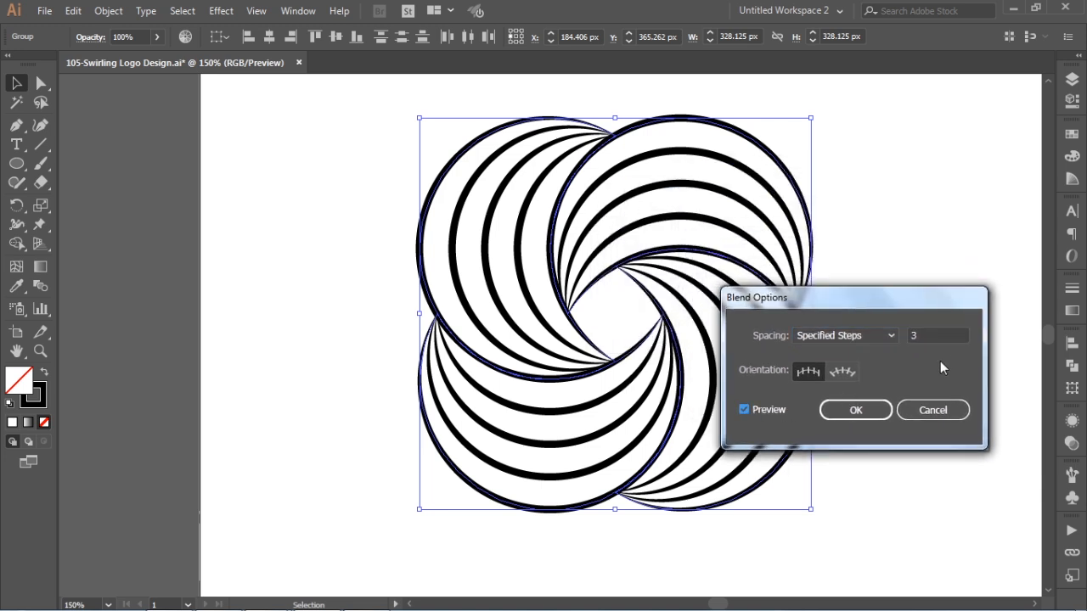
# Step: Try up to 7 Specified Steps for the crescent blends, and settle on 5 steps
pyautogui.click(931, 336)
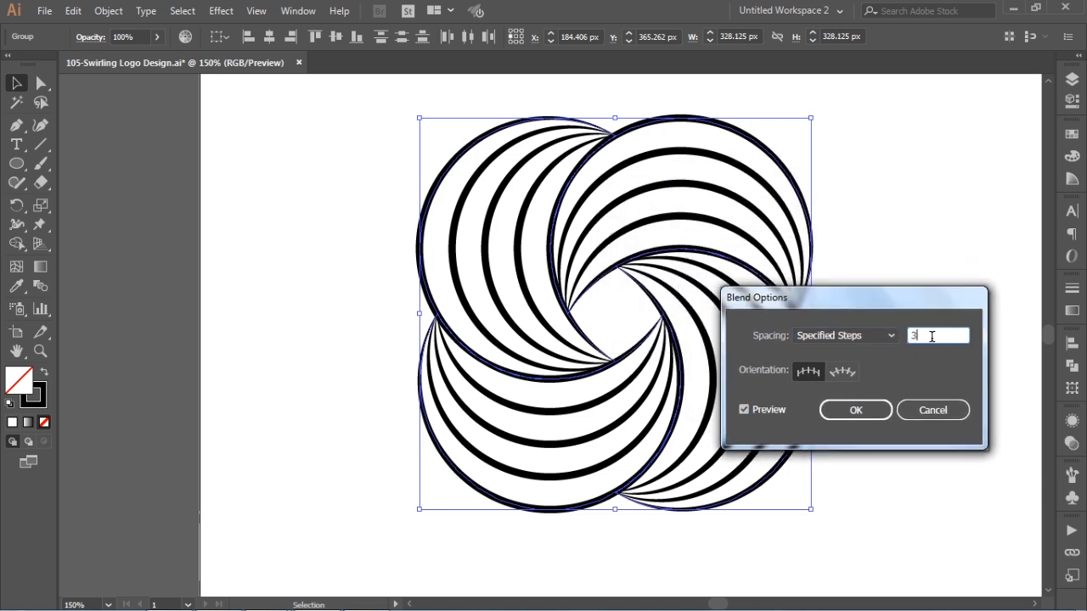
pyautogui.press('Up')
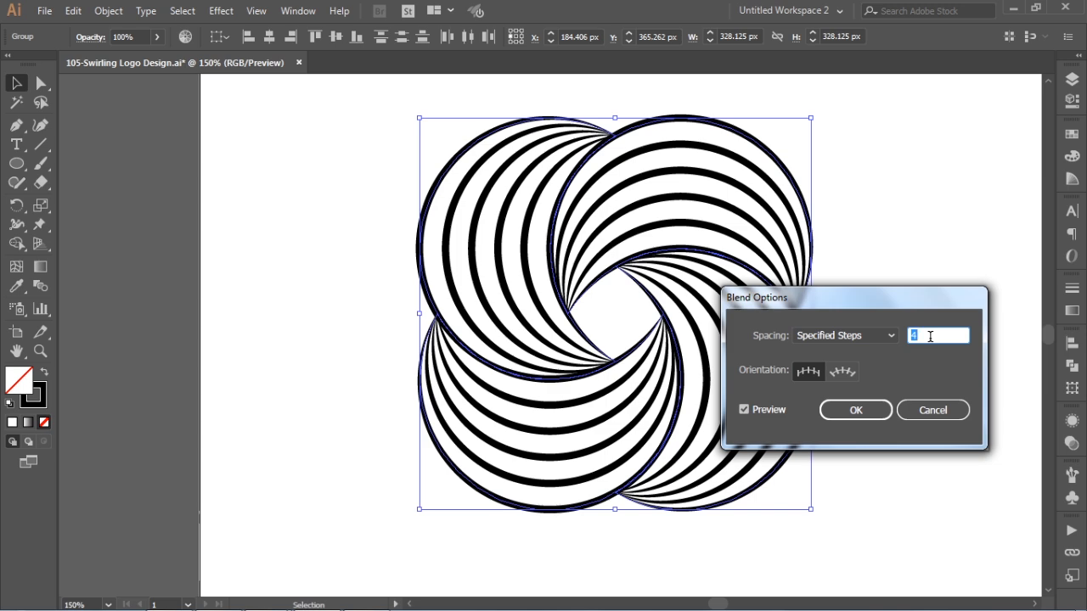
pyautogui.press('Up')
pyautogui.press('Up')
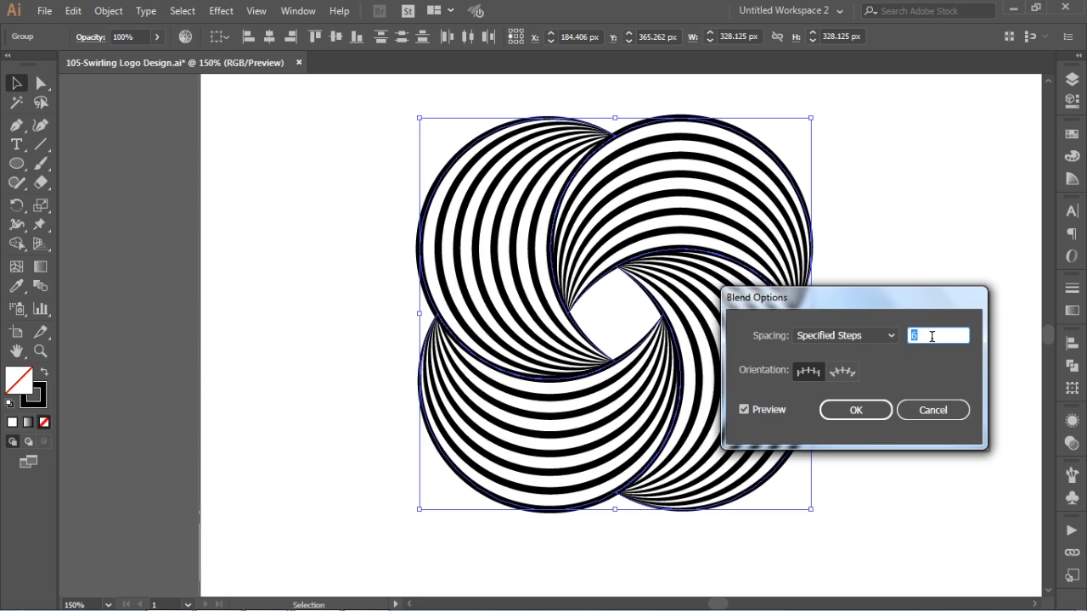
pyautogui.press('Up')
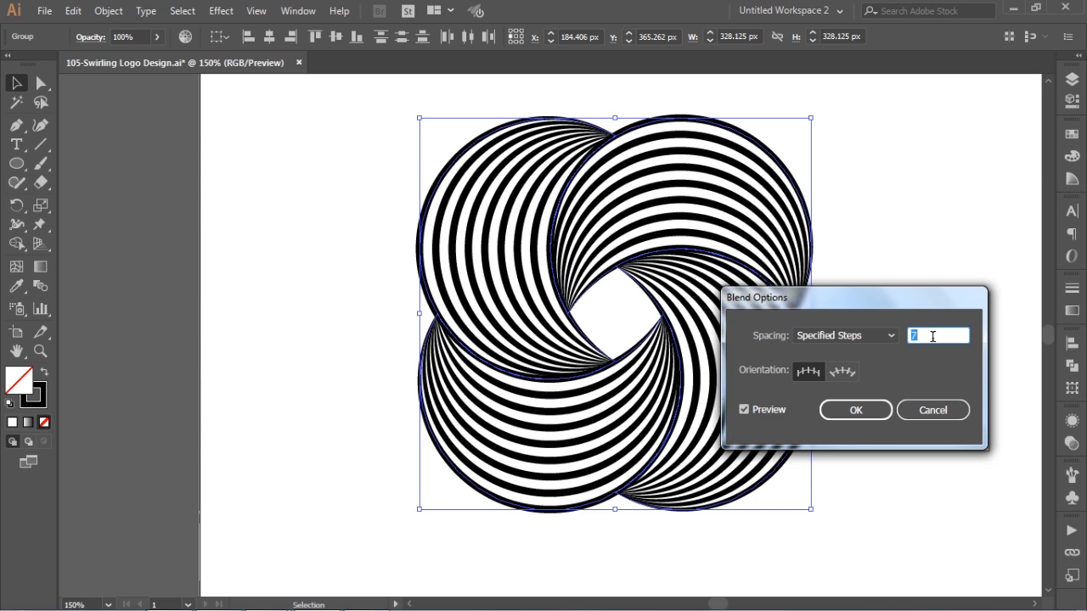
pyautogui.press('Down')
pyautogui.press('Down')
pyautogui.press('Down')
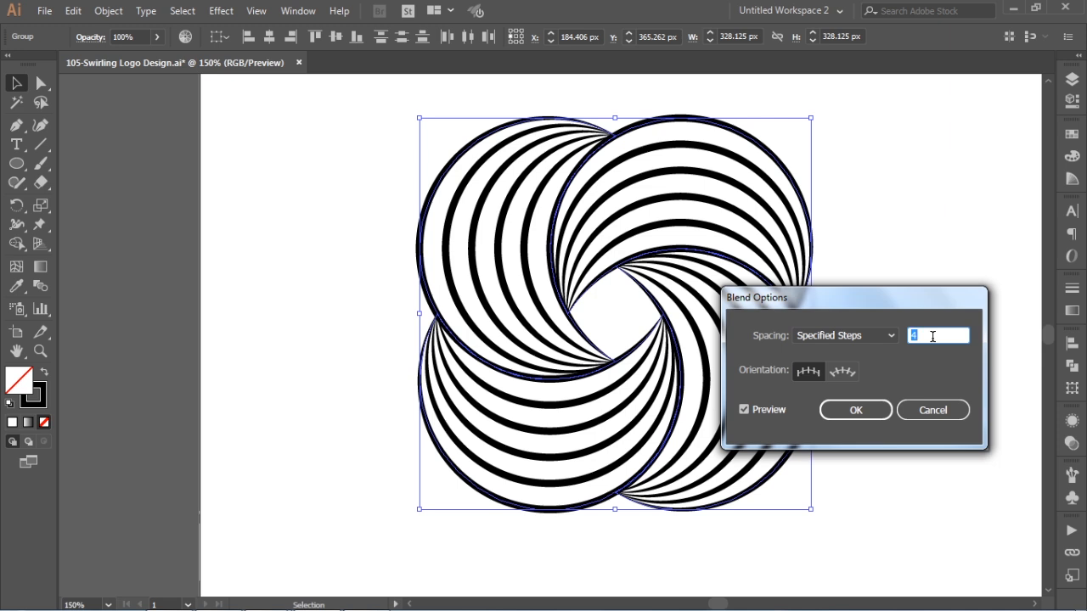
pyautogui.click(855, 410)
pyautogui.click(867, 298)
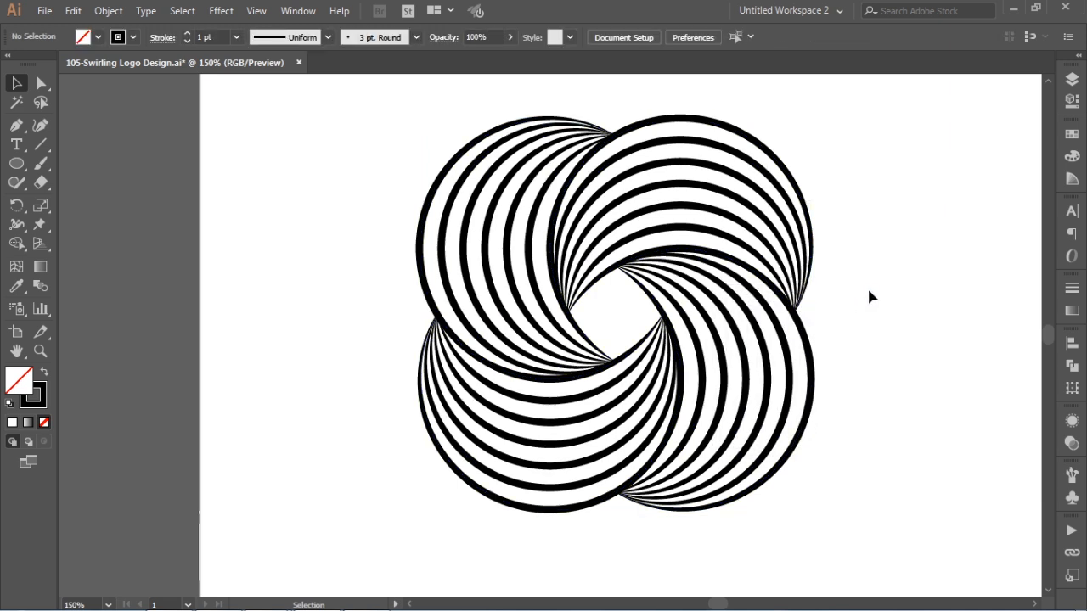
pyautogui.moveTo(869, 296); pyautogui.dragTo(785, 305)
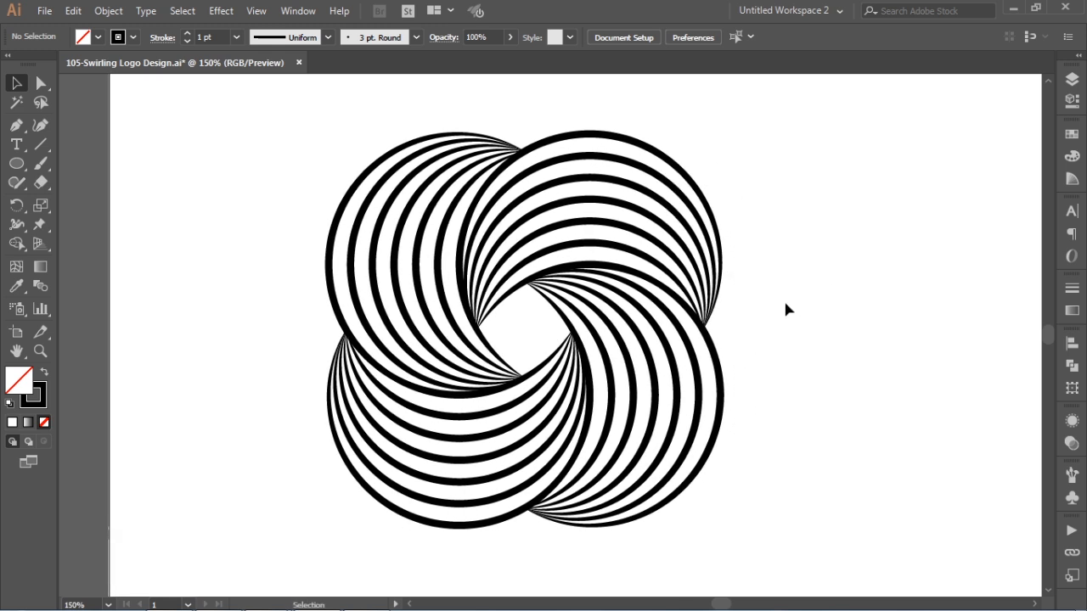